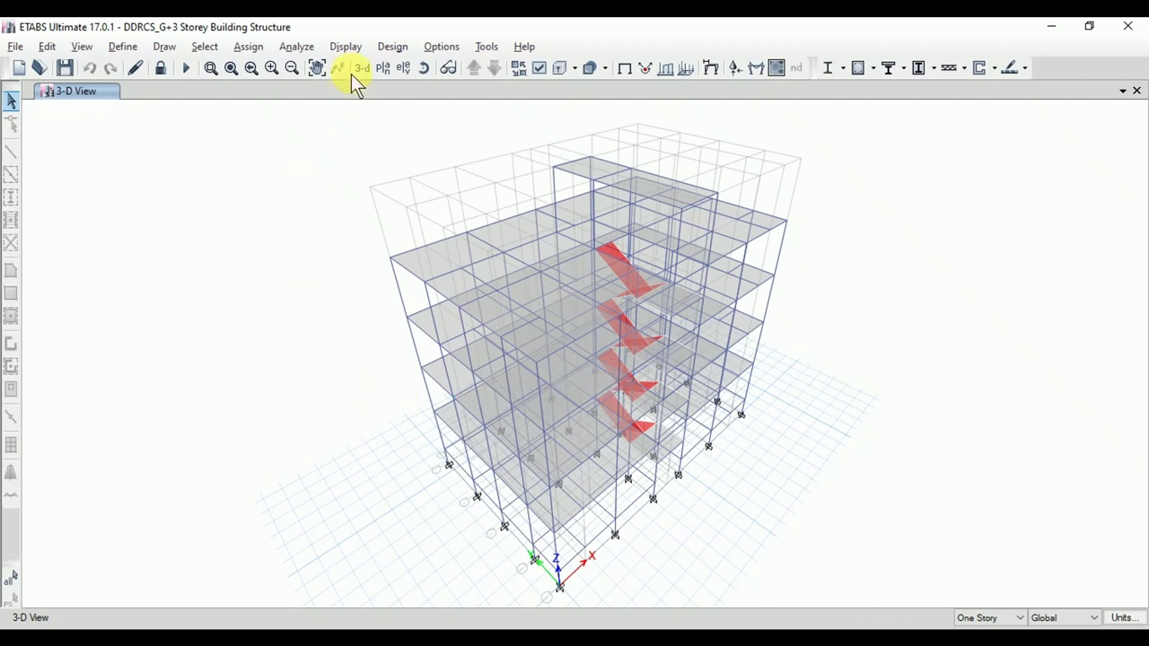
Step: Open the Beam Forces table from Analysis > Results > Frame Results in Show Tables
left_click(342, 48)
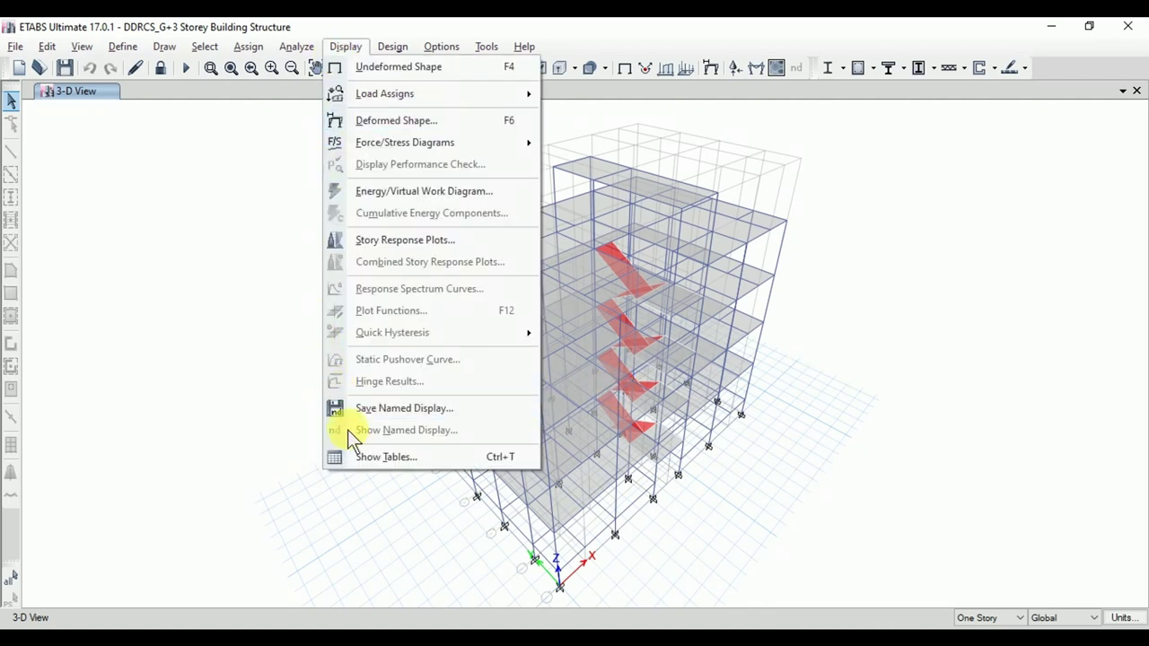
left_click(360, 457)
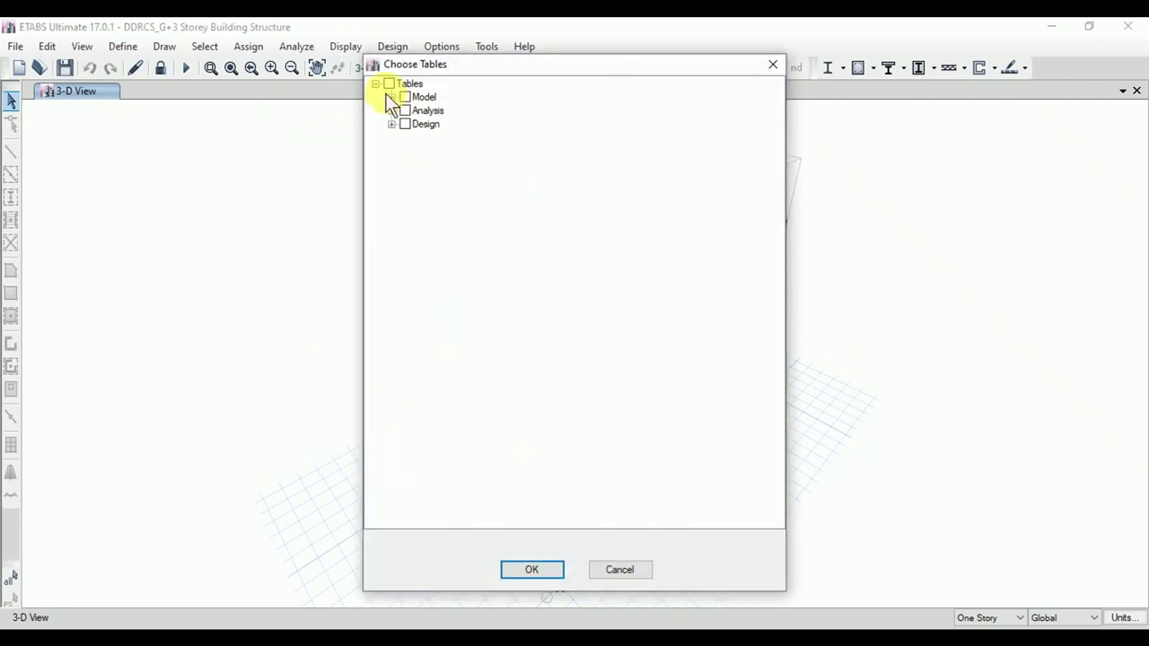
left_click(391, 111)
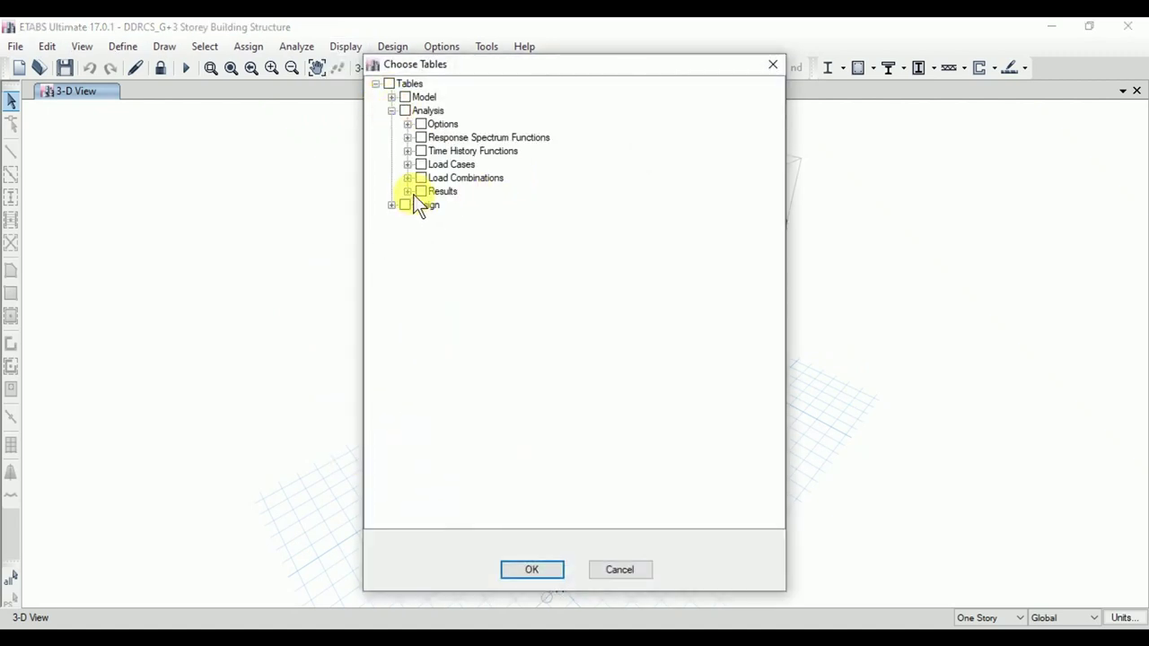
left_click(408, 191)
left_click(423, 245)
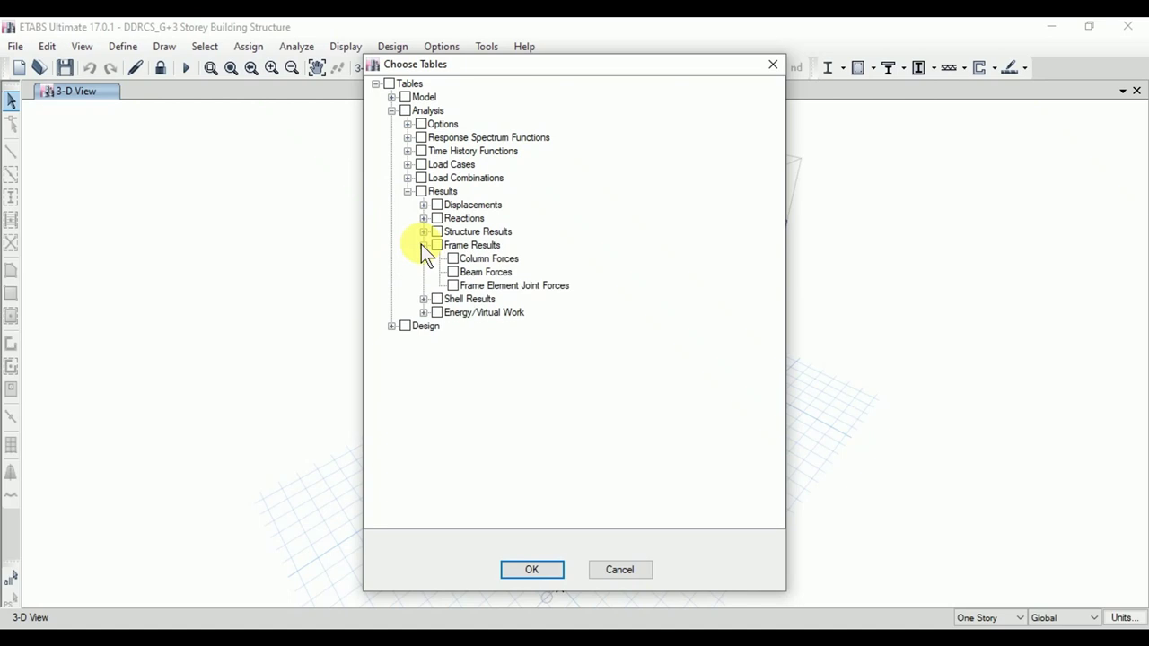
left_click(546, 571)
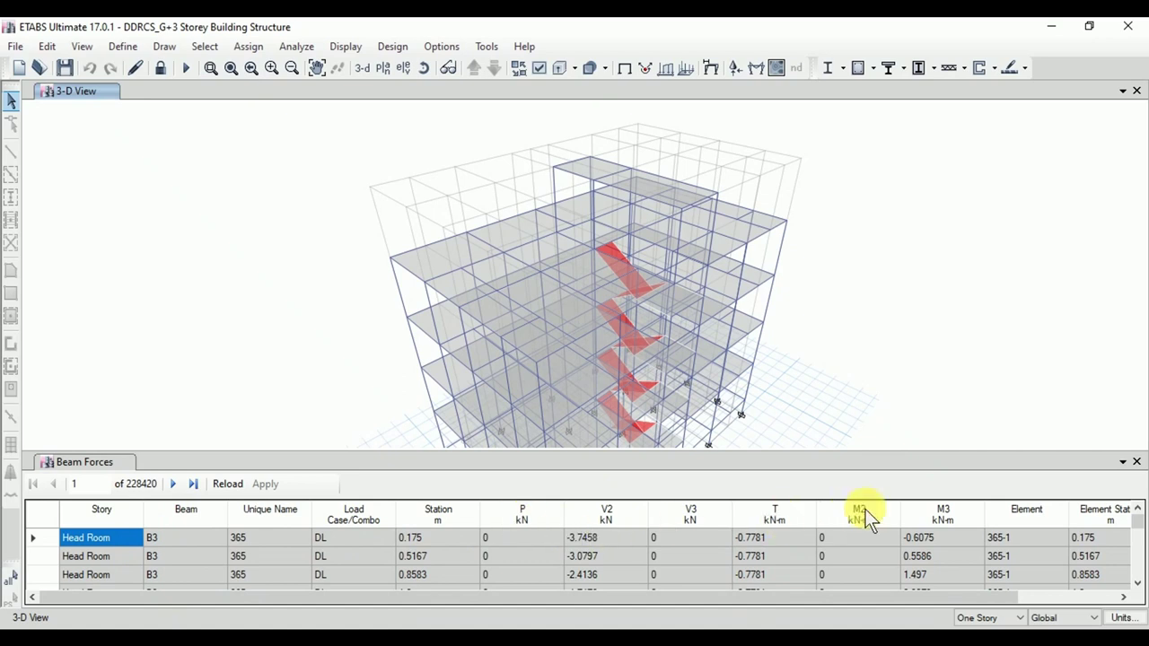
Step: Enlarge the Beam Forces panel and inspect 1st-floor beam B1's section, B-1 240X325 M25
left_click_drag(269, 453, 269, 398)
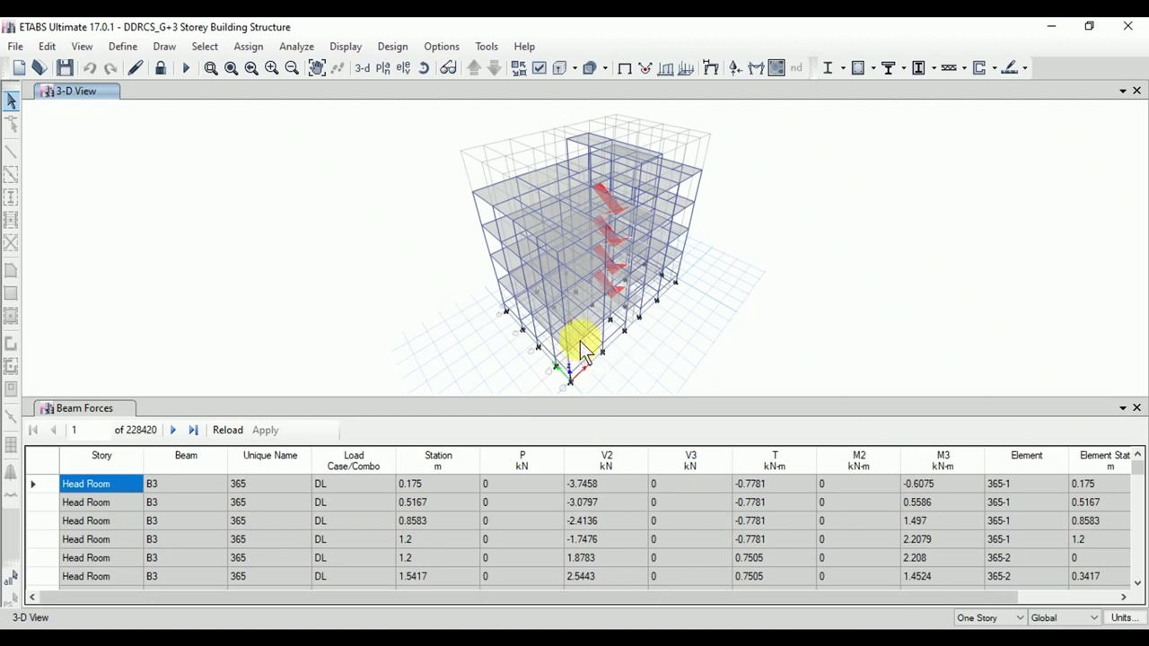
scroll(581, 350, "up", 5)
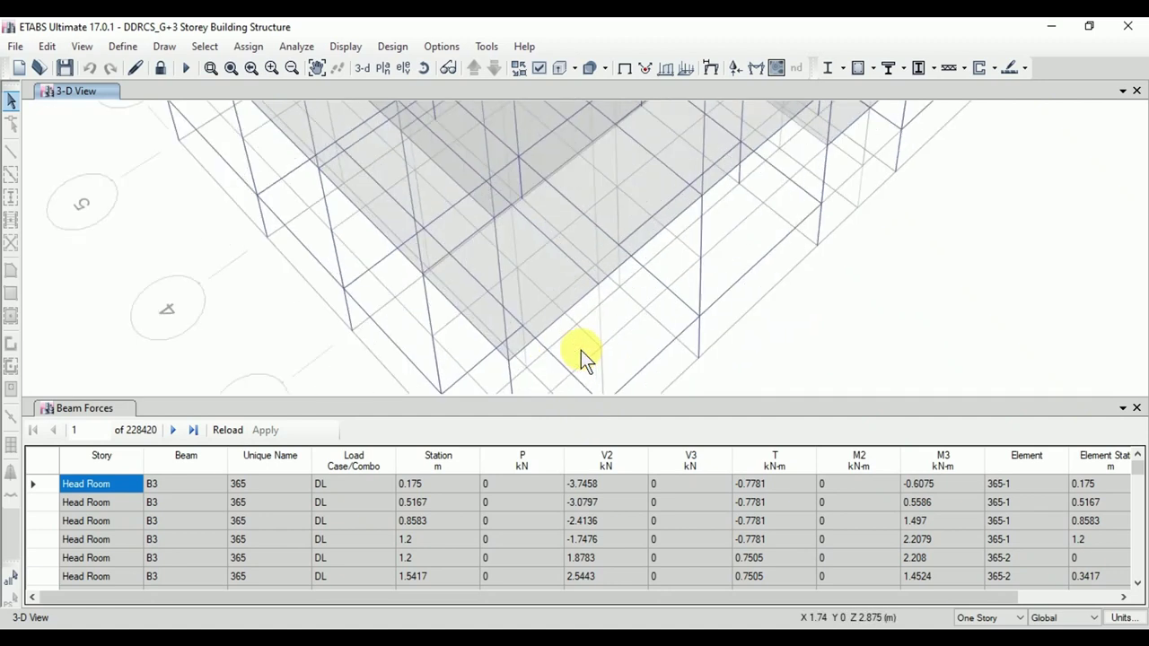
left_click(568, 292)
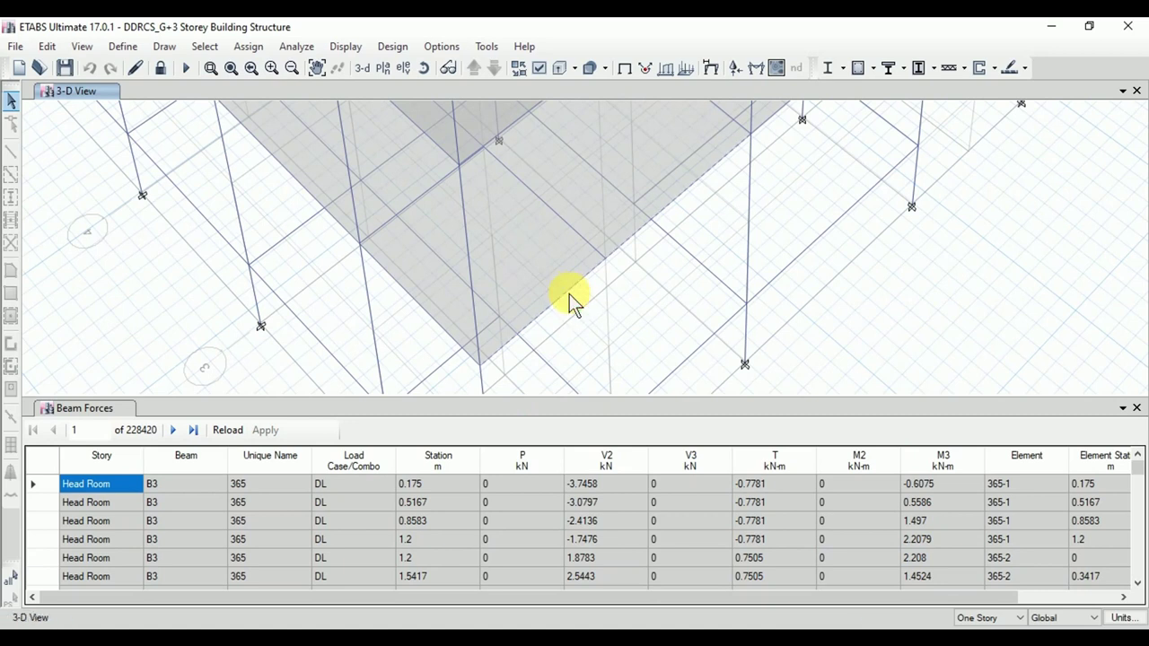
right_click(569, 293)
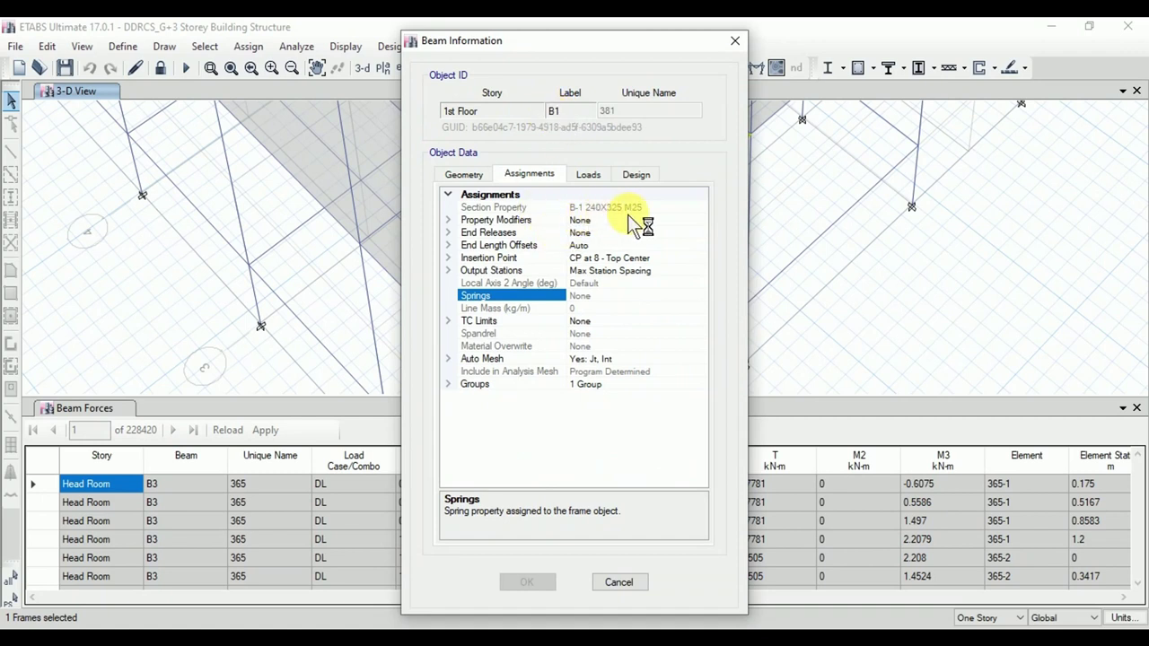
left_click(746, 47)
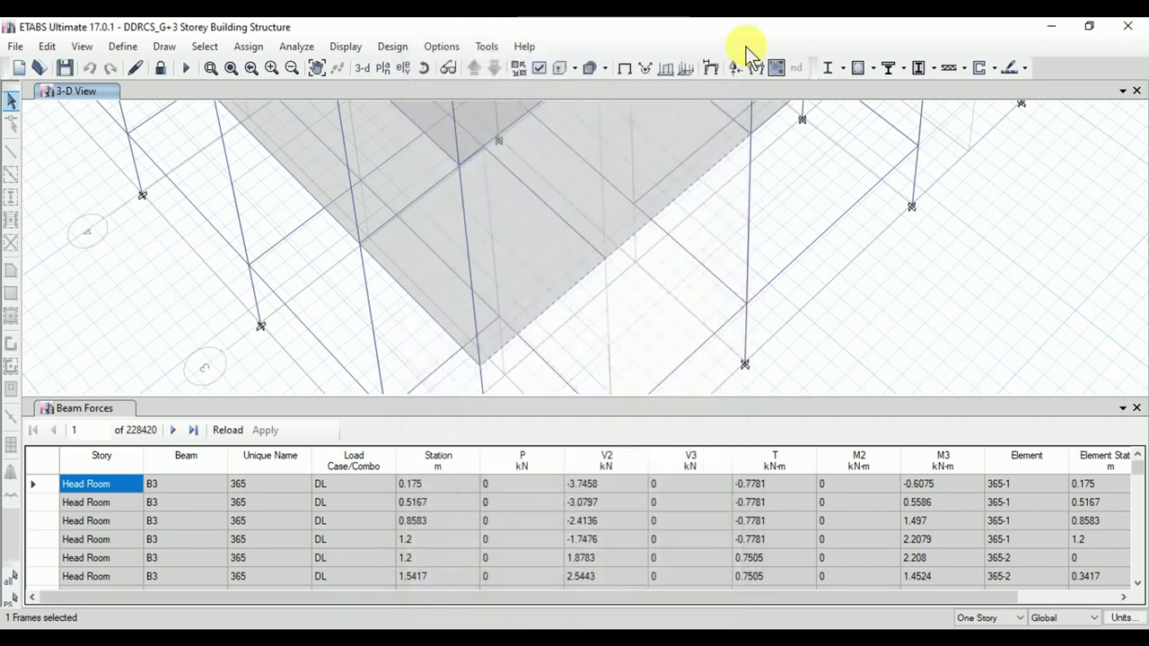
Step: Return to the default 3-D view and inspect beam B6, also B-1 240X325 M25
left_click(361, 67)
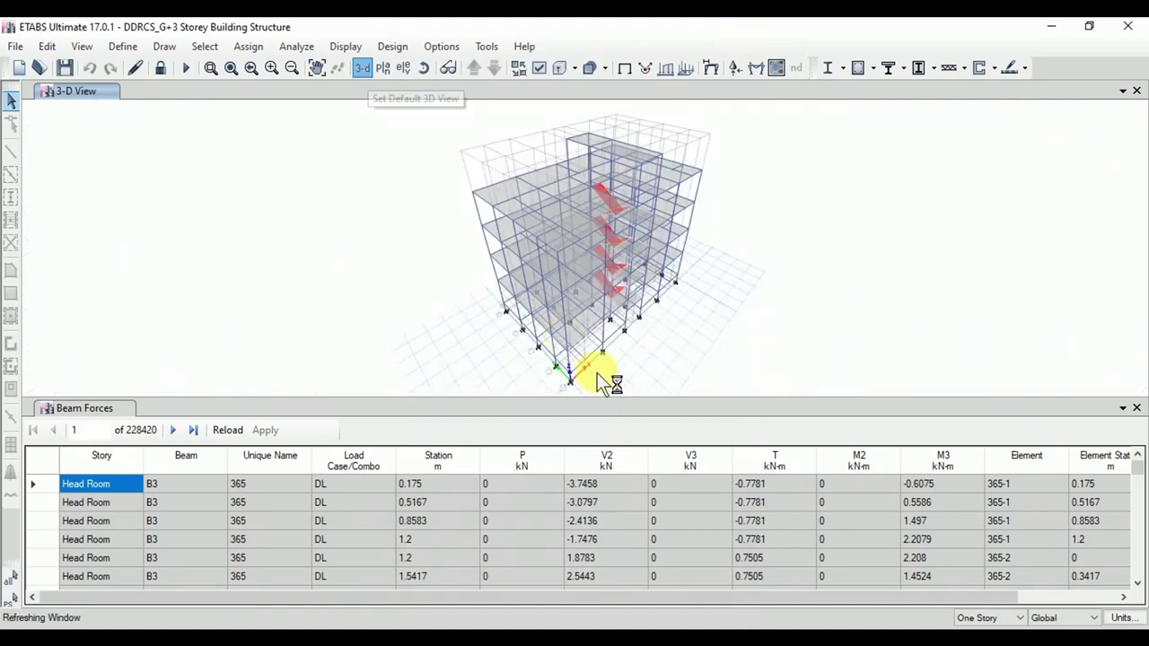
left_click(586, 330)
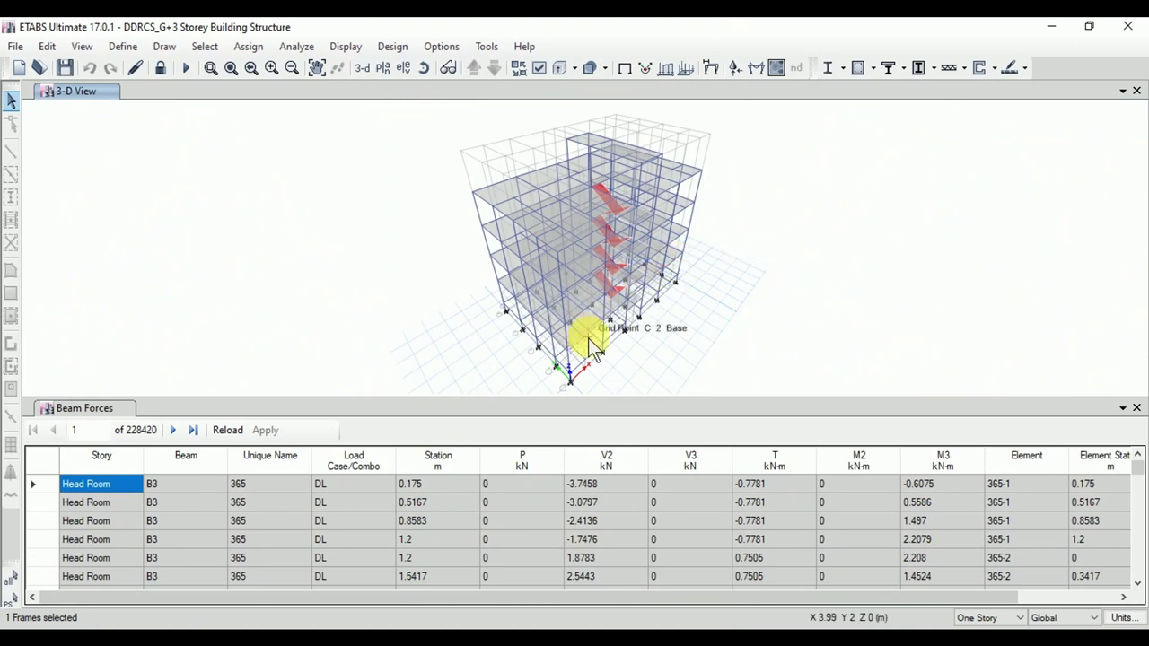
scroll(675, 258, "up", 5)
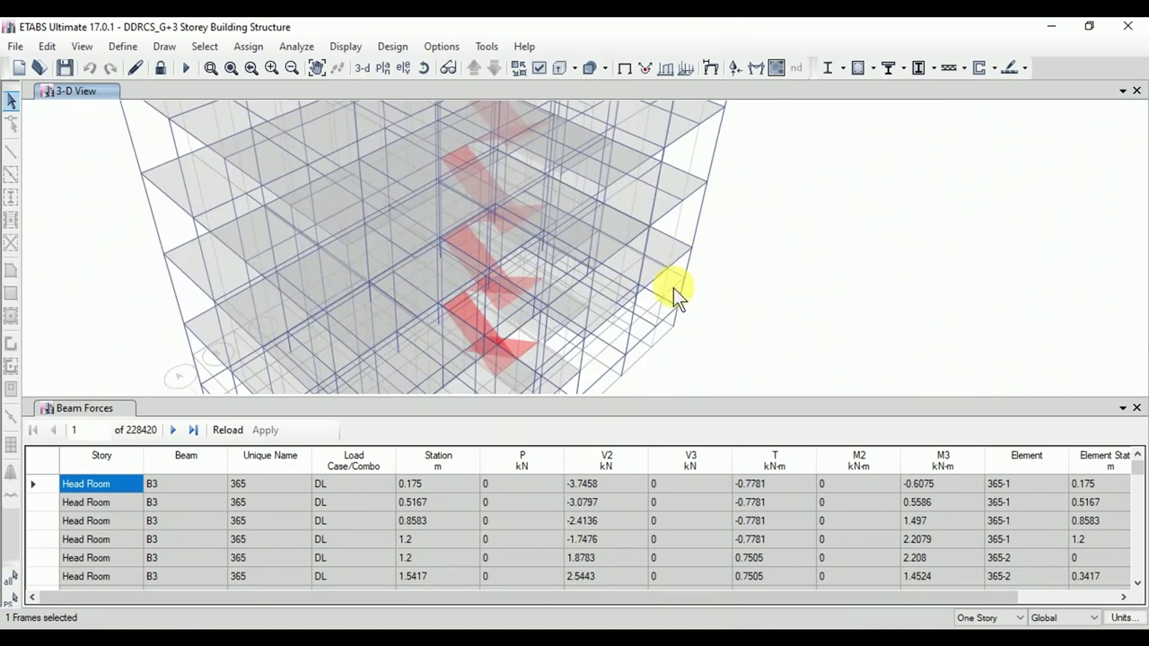
left_click(672, 264)
right_click(673, 264)
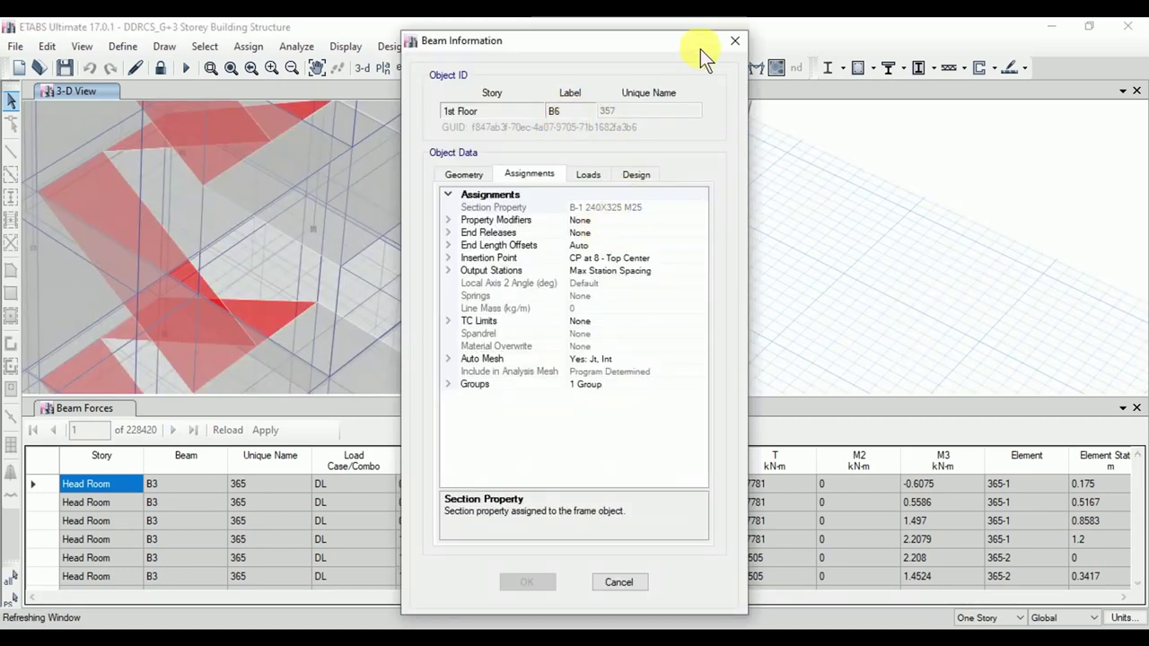
left_click(733, 41)
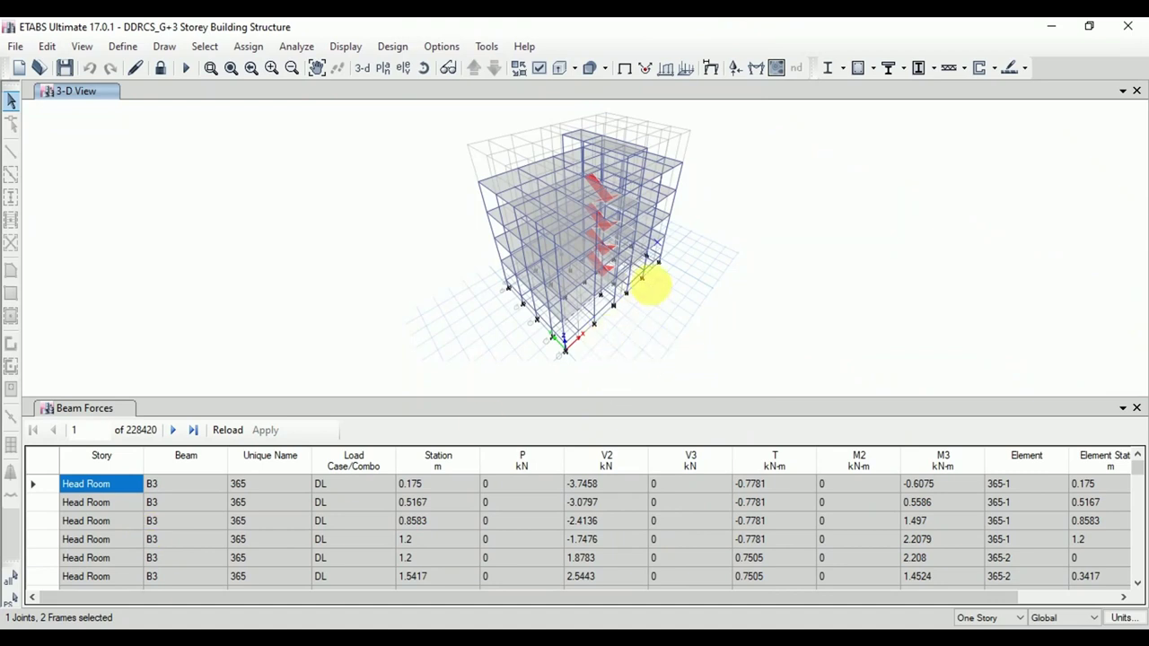
Step: Filter the Beam Forces table to 1st Floor rows for beam B1
left_click(108, 463)
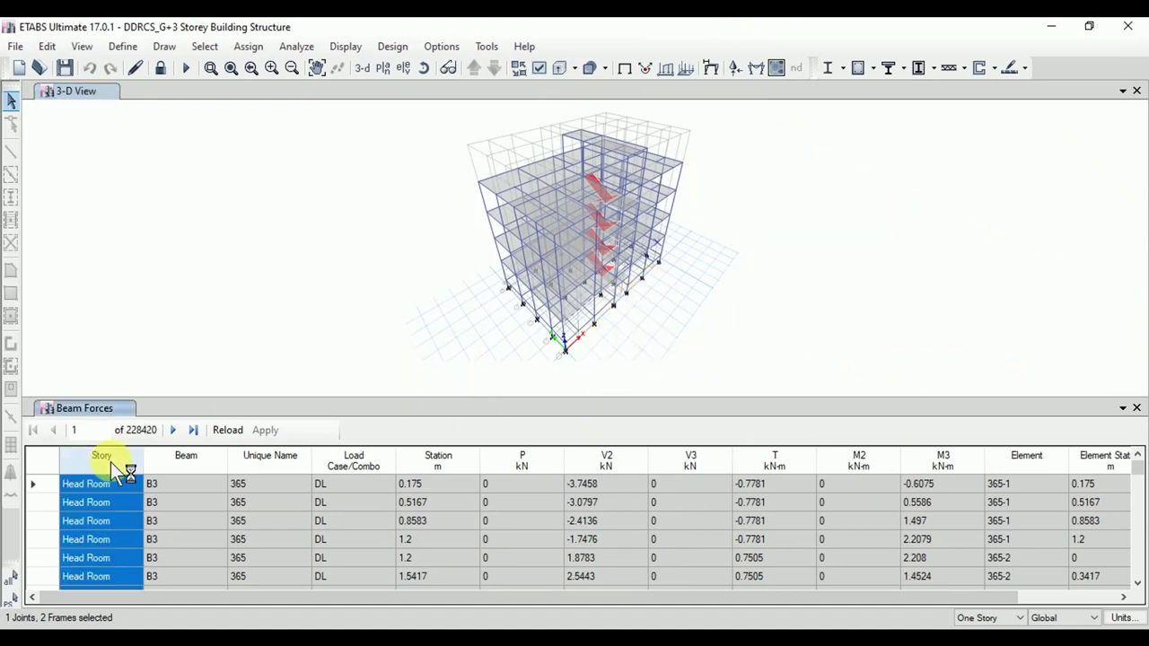
right_click(111, 462)
left_click(193, 447)
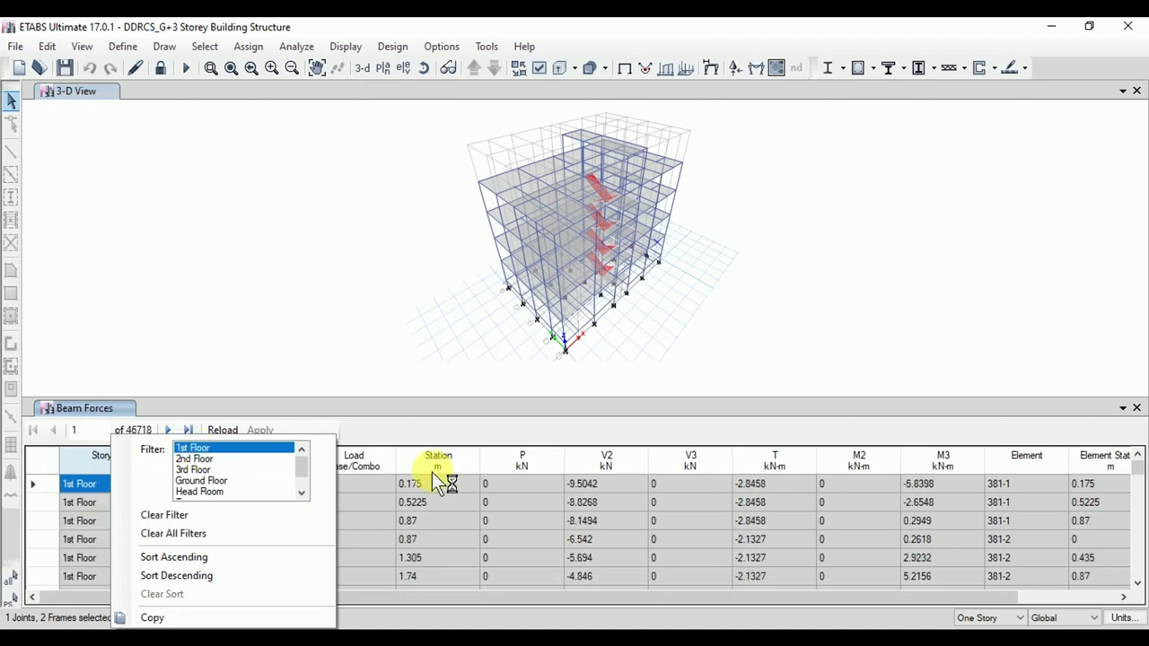
left_click(151, 458)
right_click(158, 459)
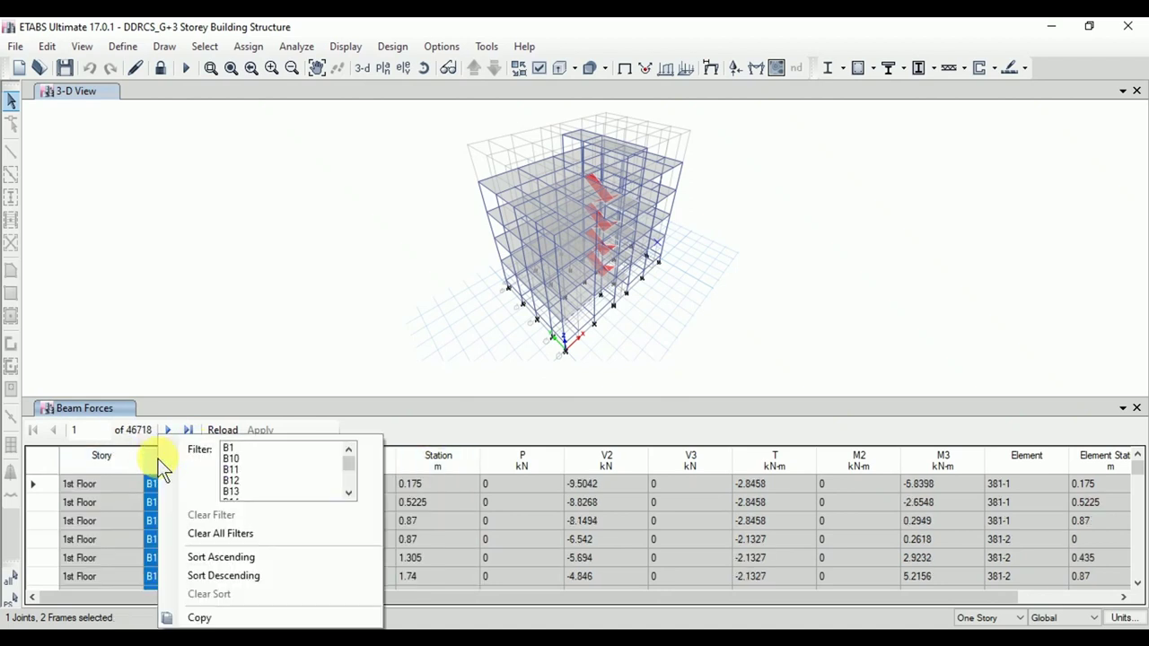
left_click(229, 447)
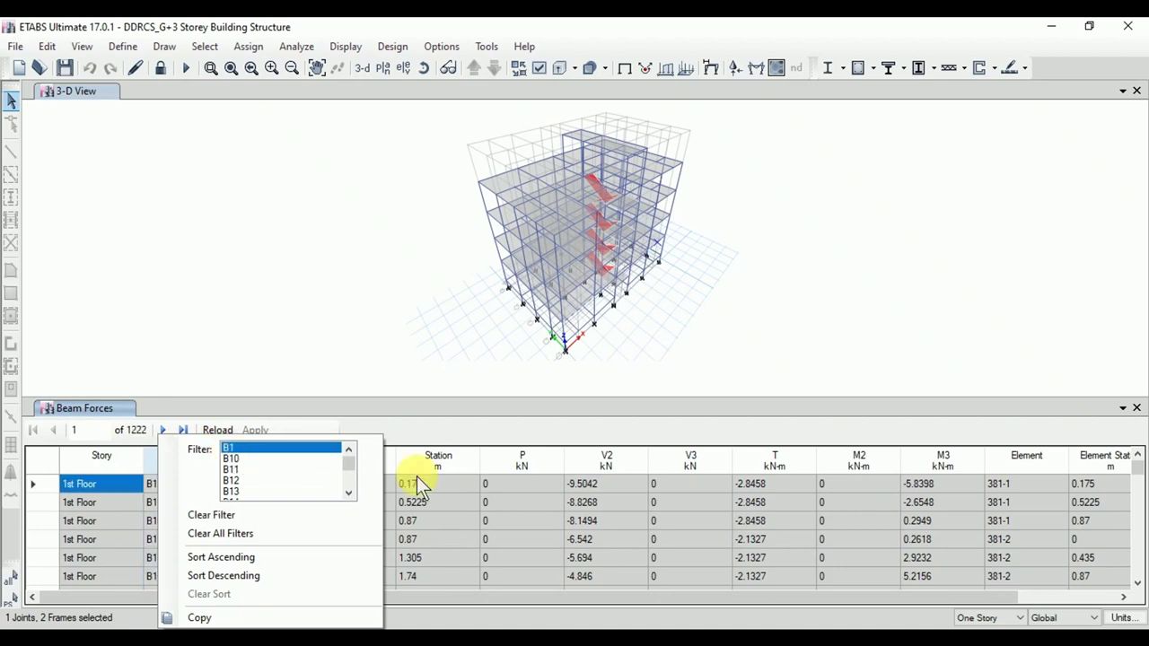
left_click(431, 456)
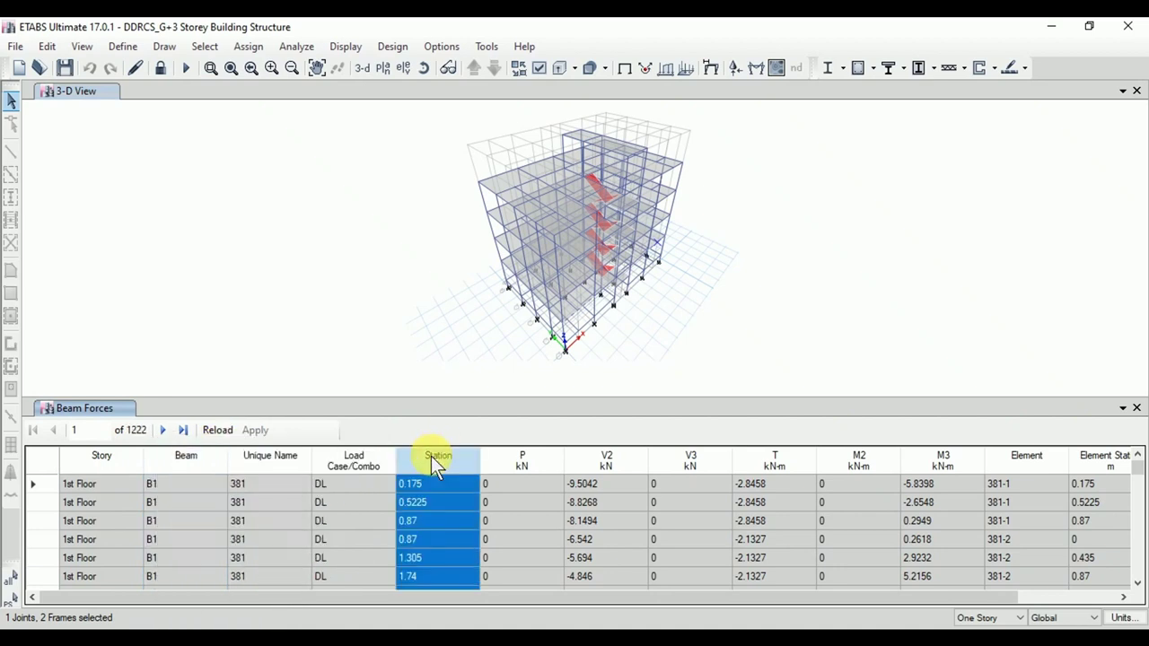
Step: Limit the Load Case/Combo column to combinations A01 onward, leaving 650 rows
left_click(344, 463)
right_click(344, 463)
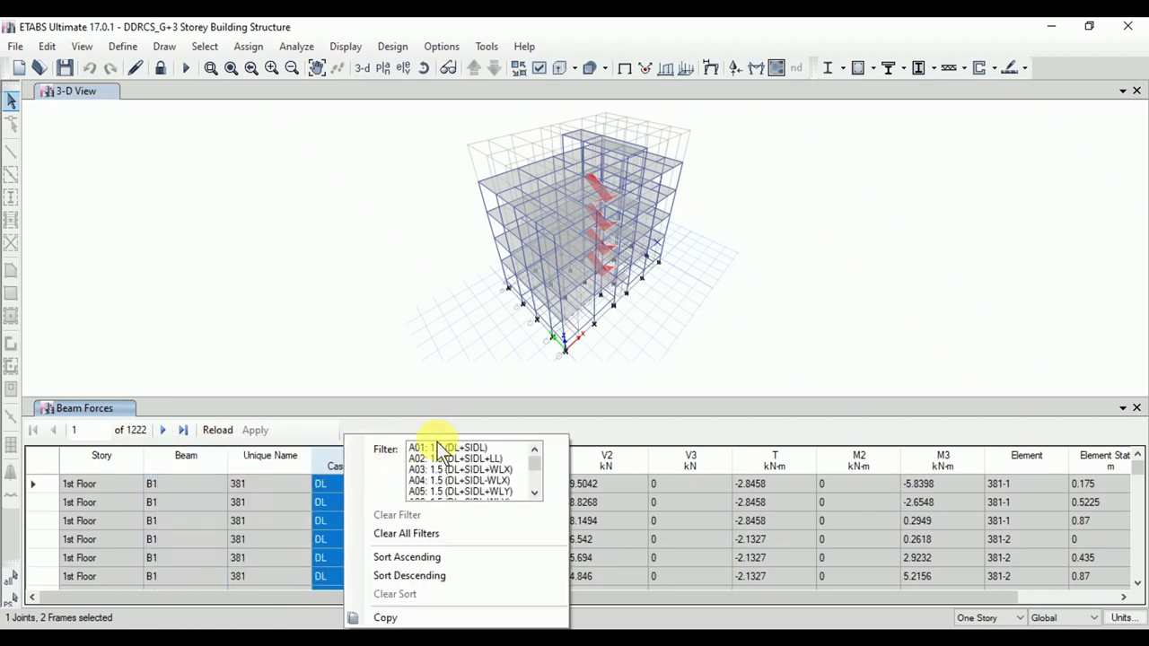
mouse_move(440, 452)
left_mouse_down()
mouse_move(447, 509)
mouse_move(435, 525)
mouse_move(469, 433)
mouse_move(435, 462)
left_mouse_up()
left_click(616, 462)
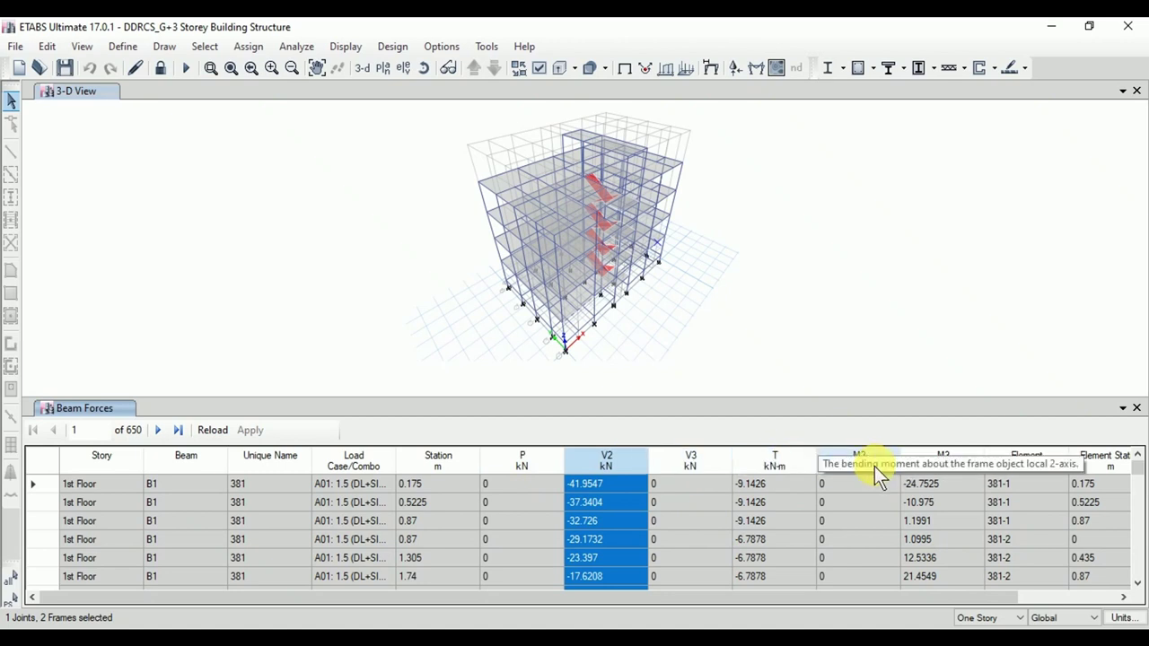
Step: Maximize the table and hide the P, V3, T and M2 columns so V2 sits beside M3
double_click(808, 407)
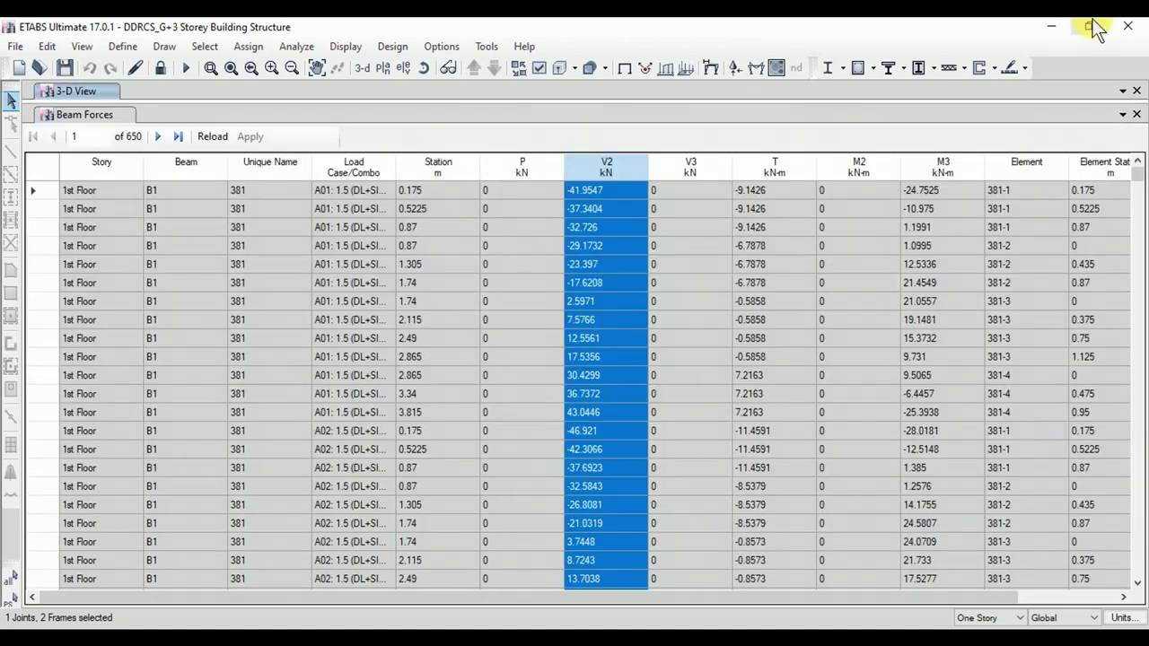
left_click(520, 170)
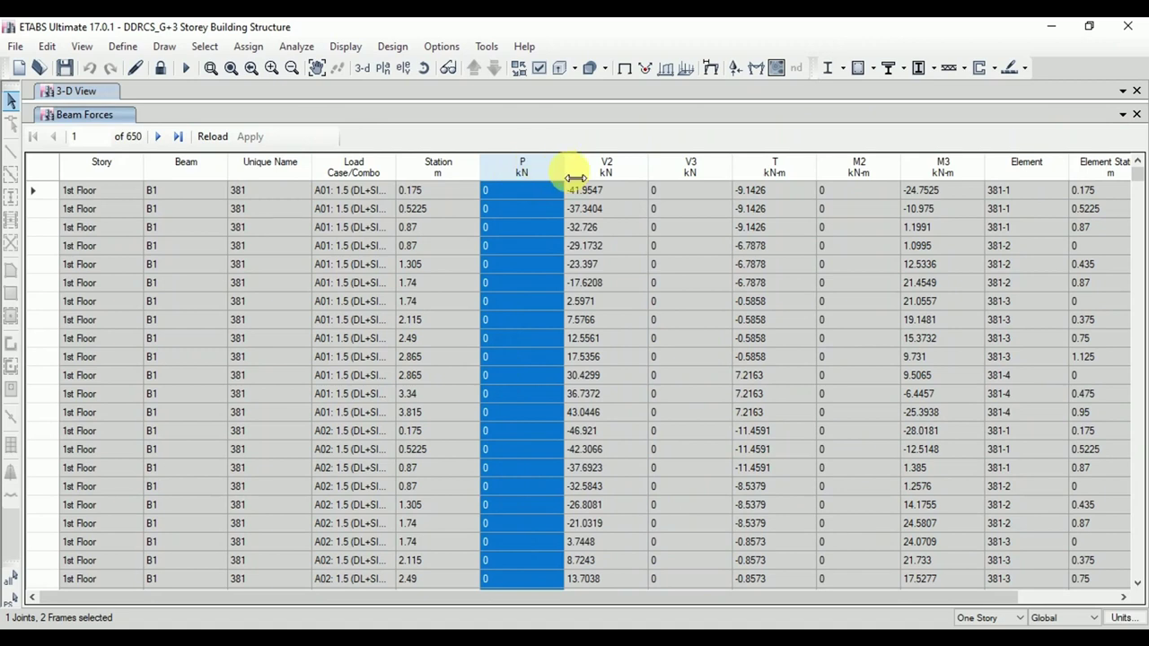
left_click_drag(575, 178, 485, 177)
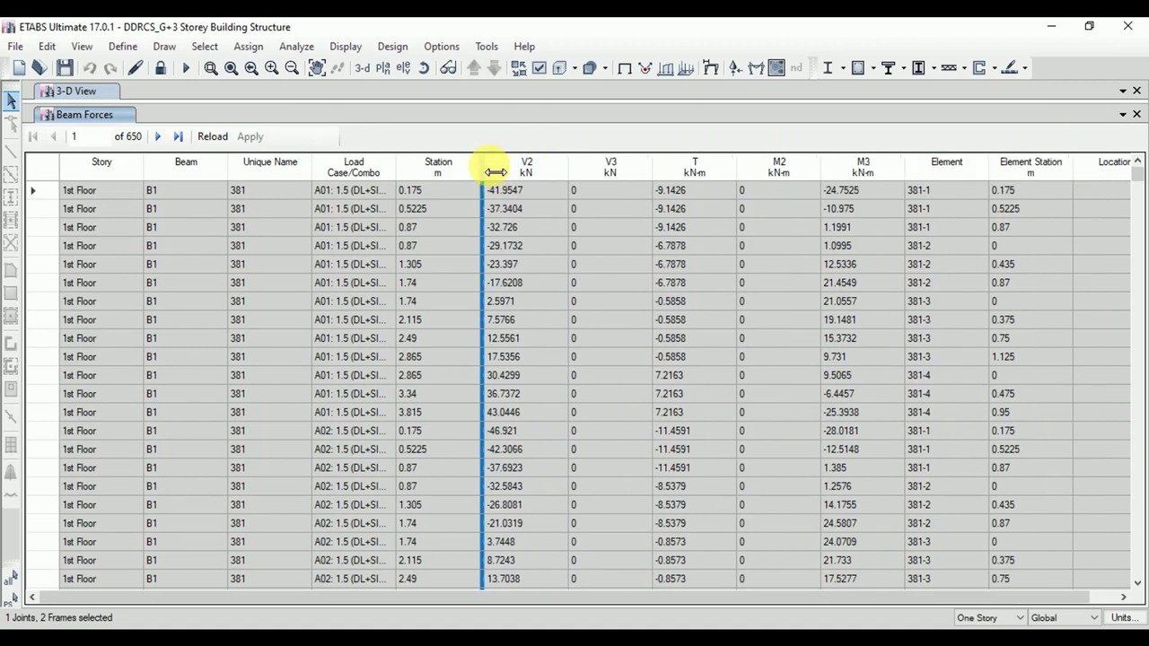
left_click(633, 166)
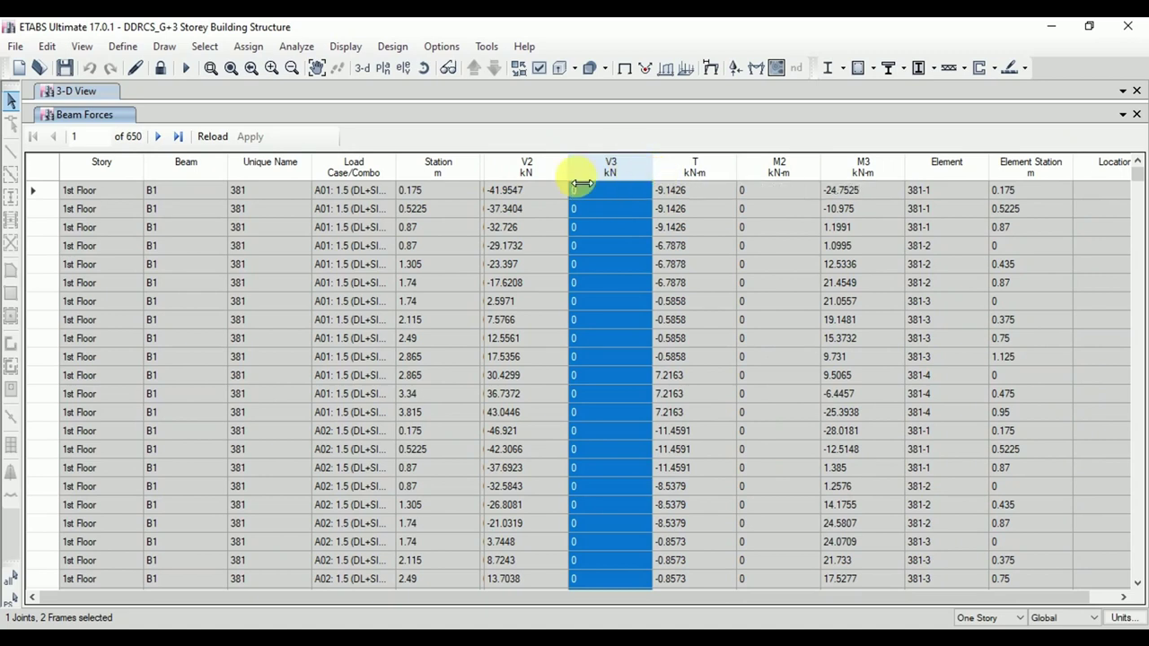
left_click_drag(653, 178, 571, 178)
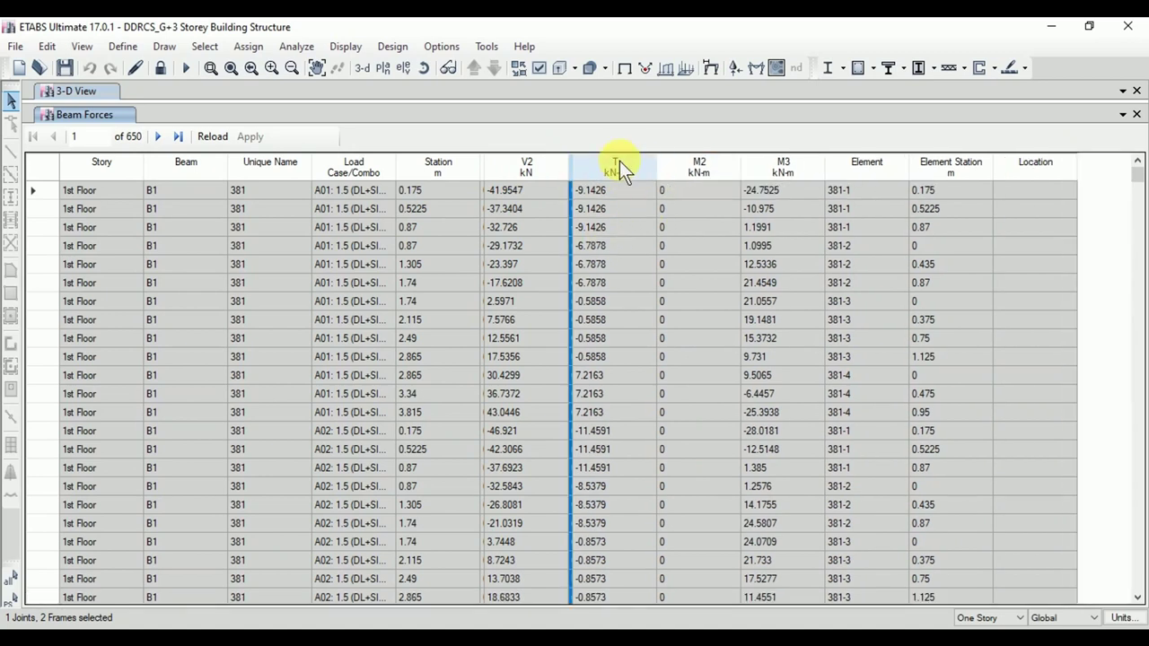
left_click(620, 165)
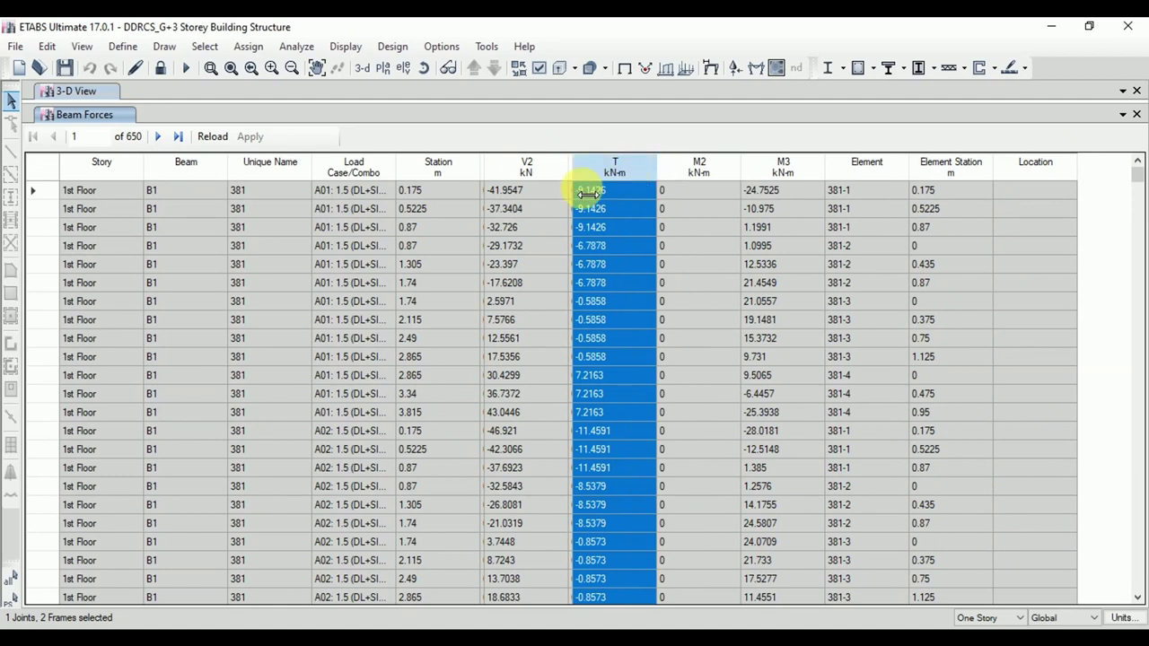
left_click_drag(667, 178, 574, 178)
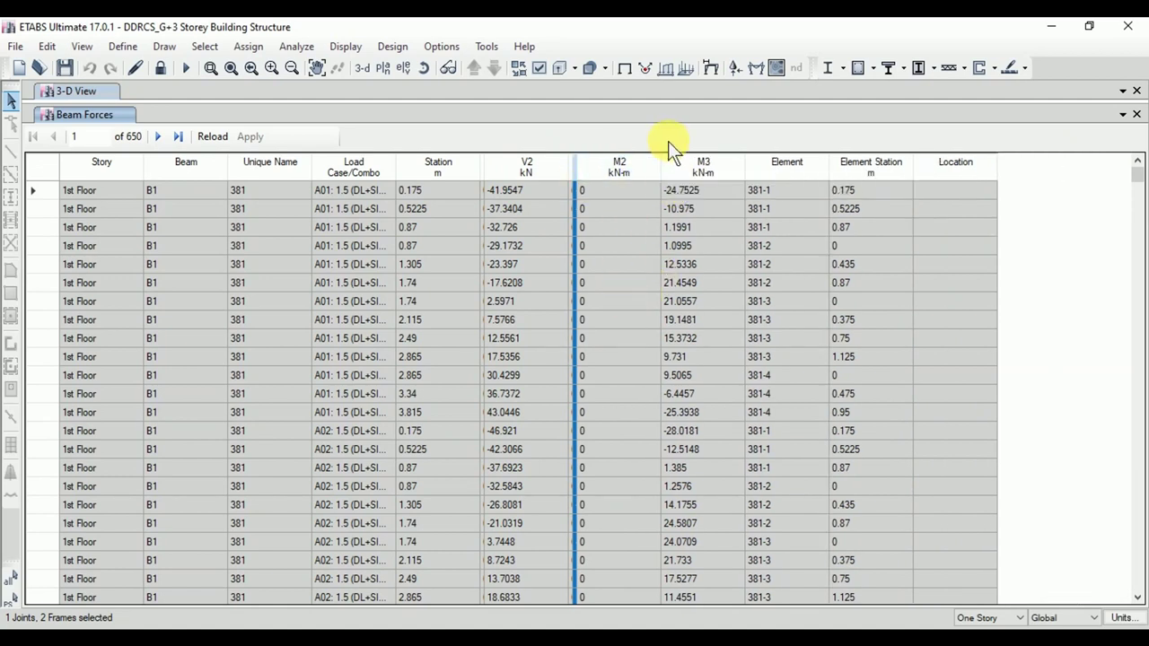
left_click(628, 171)
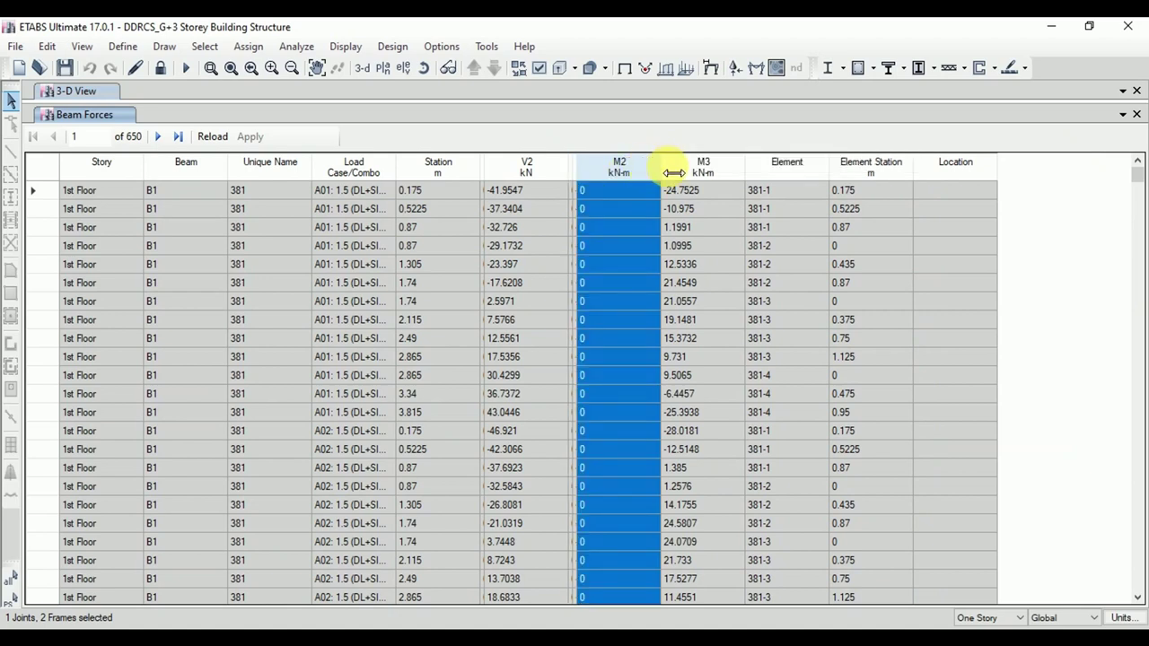
left_click_drag(673, 173, 525, 250)
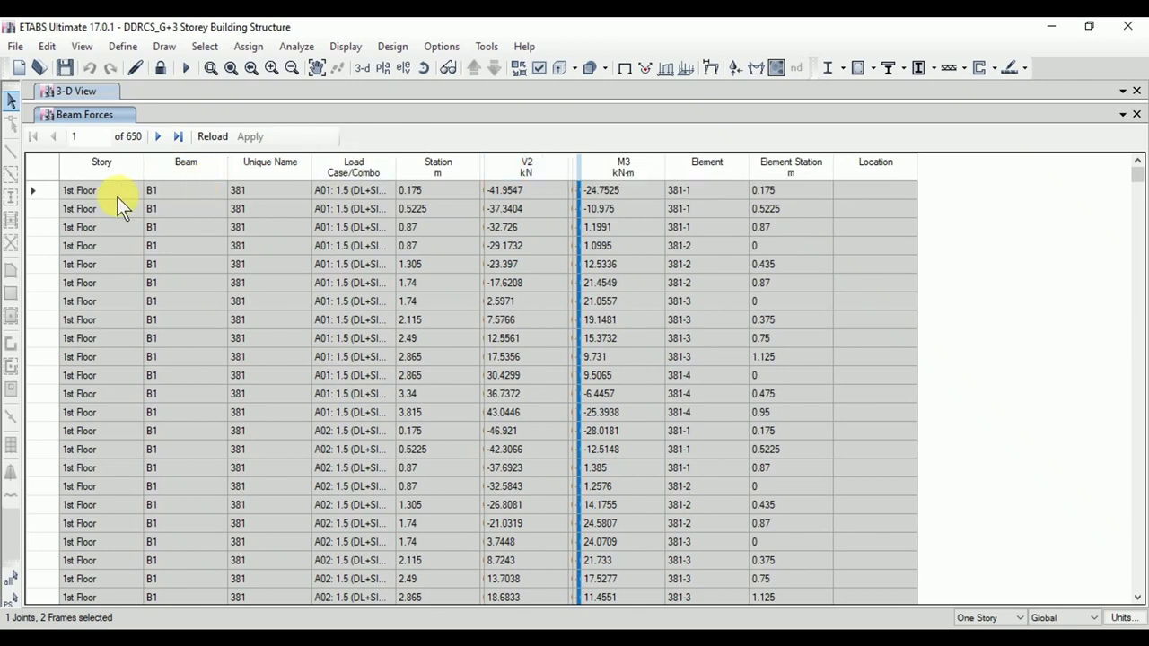
left_click(506, 171)
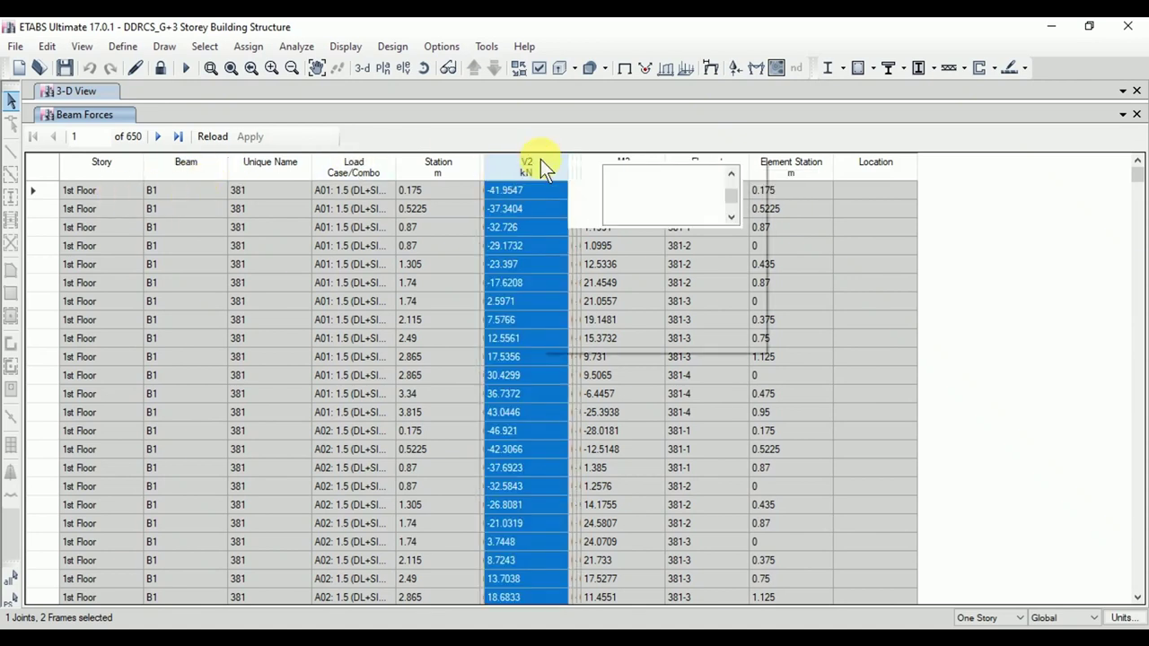
Step: Sort B1's rows by V2 ascending and check the first and last shears, -52.5851 and 54.4429 kN
left_click(615, 284)
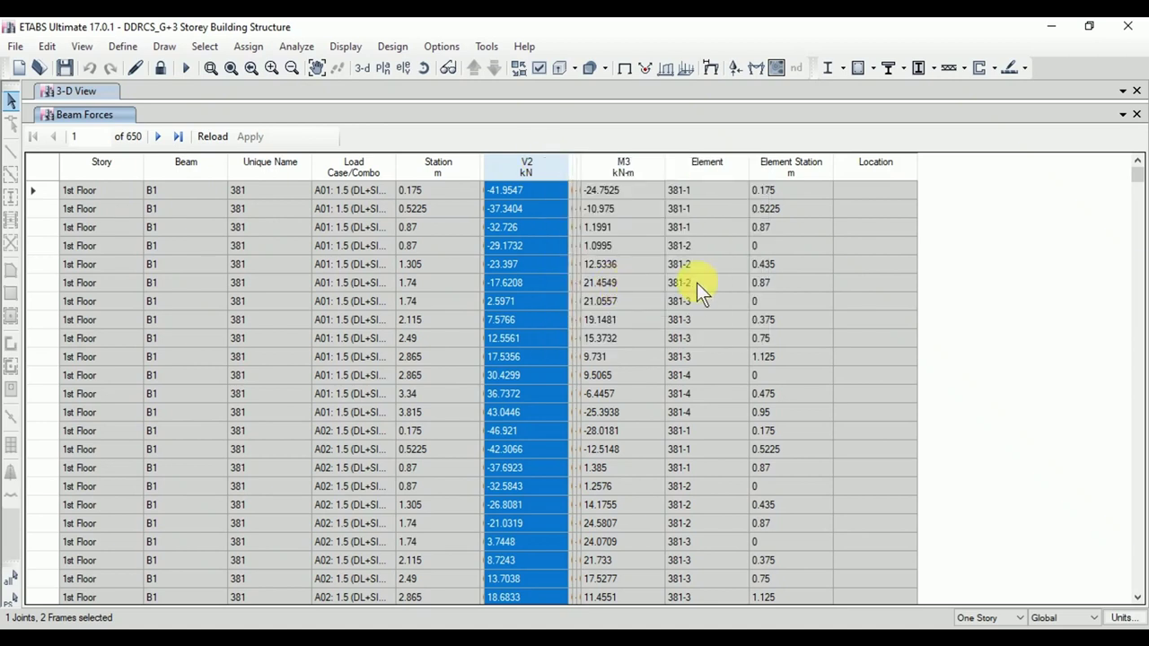
left_click(1135, 310)
left_click_drag(1135, 310, 1134, 583)
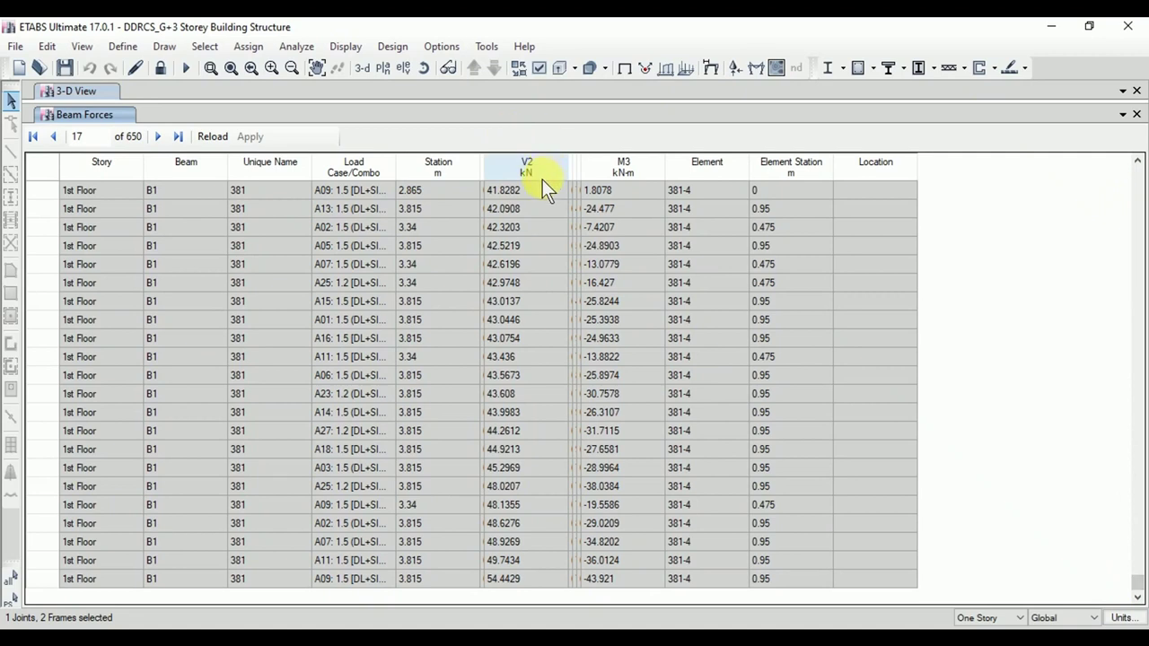
left_click(510, 588)
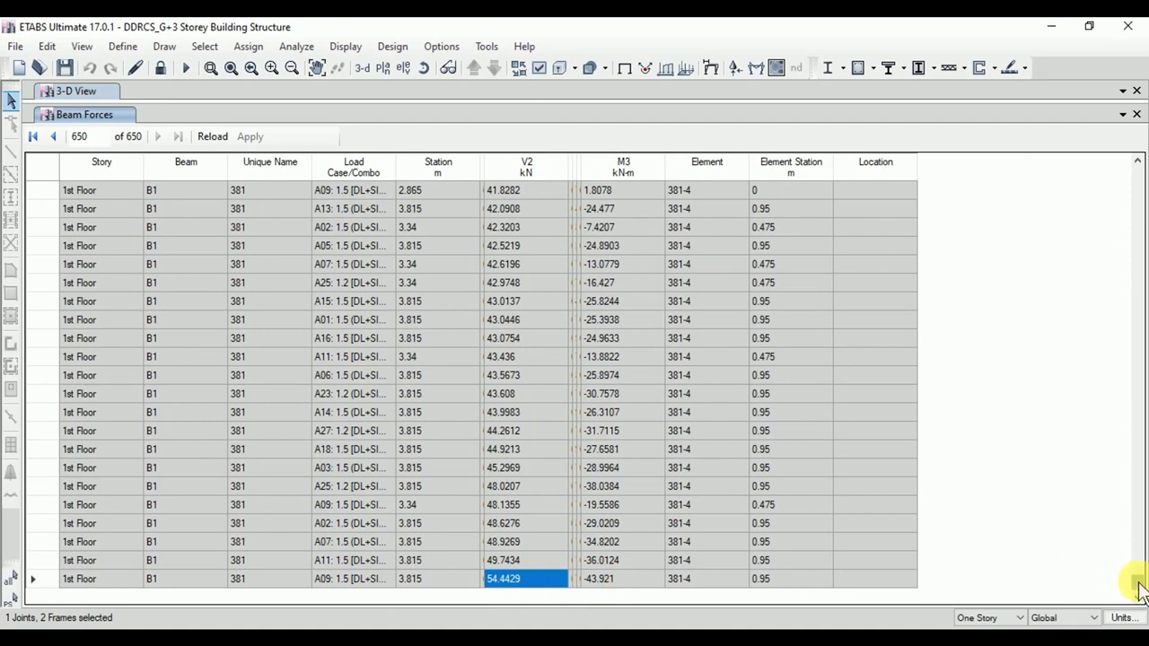
left_click_drag(1133, 587, 1139, 159)
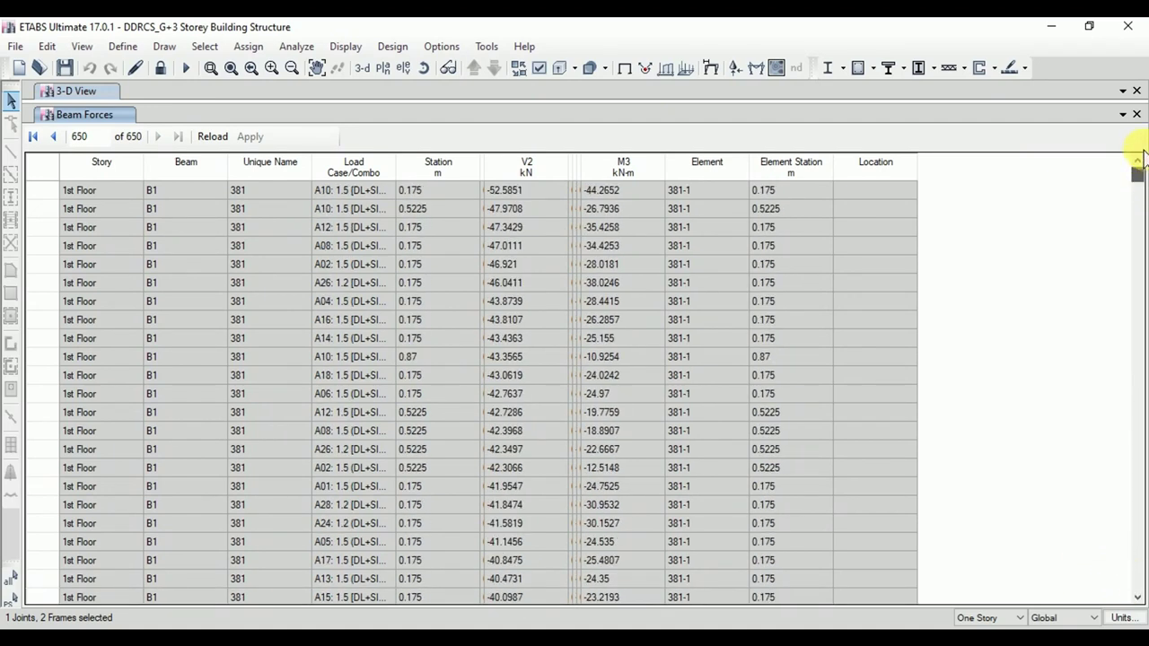
left_click(526, 193)
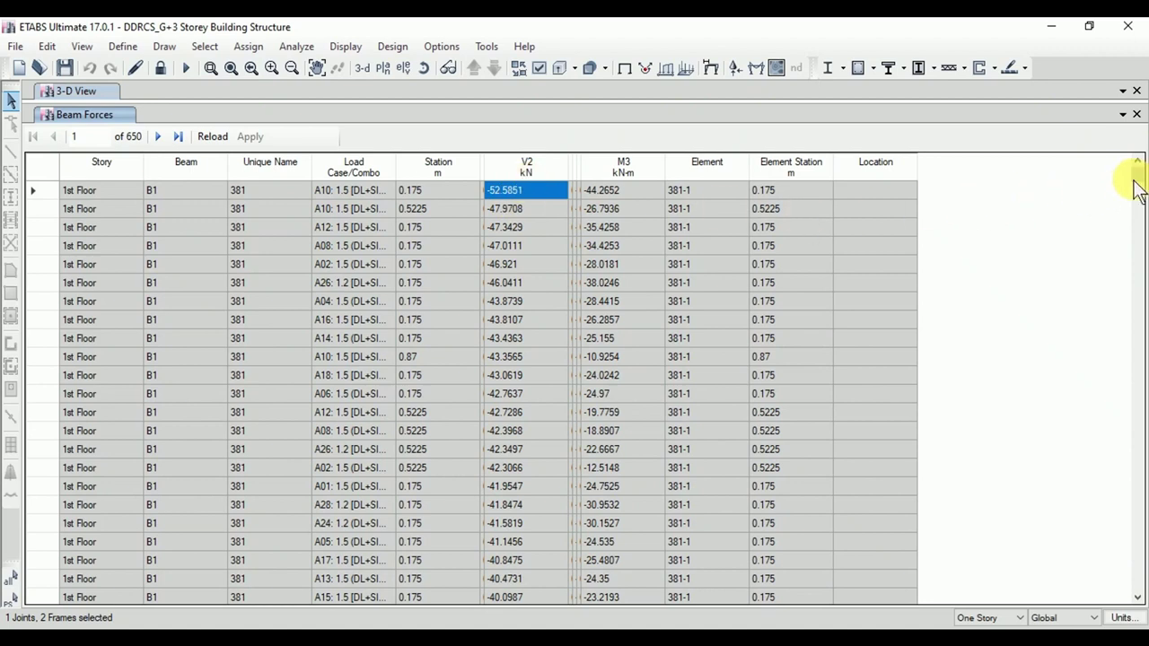
scroll(1135, 240, "down", 3)
left_click_drag(1136, 179, 1130, 589)
left_click(525, 579)
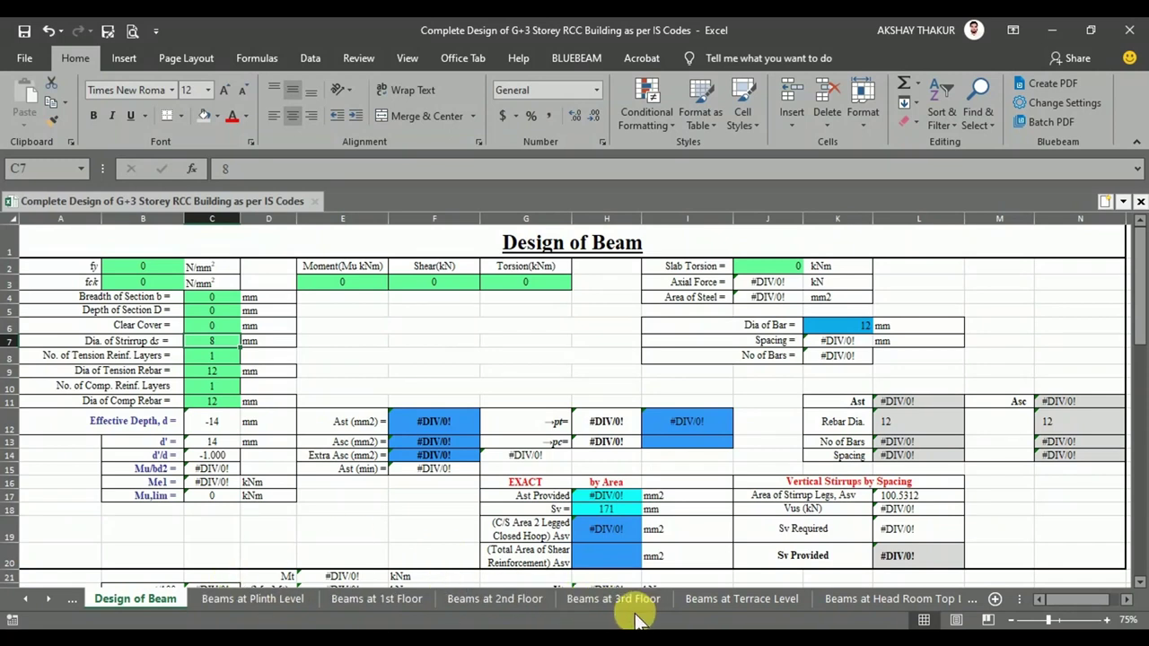
Step: Check the B1, B6 labels and SF values 54.4429, 54.4281 on Excel's Beams at 1st Floor sheet
left_click(372, 600)
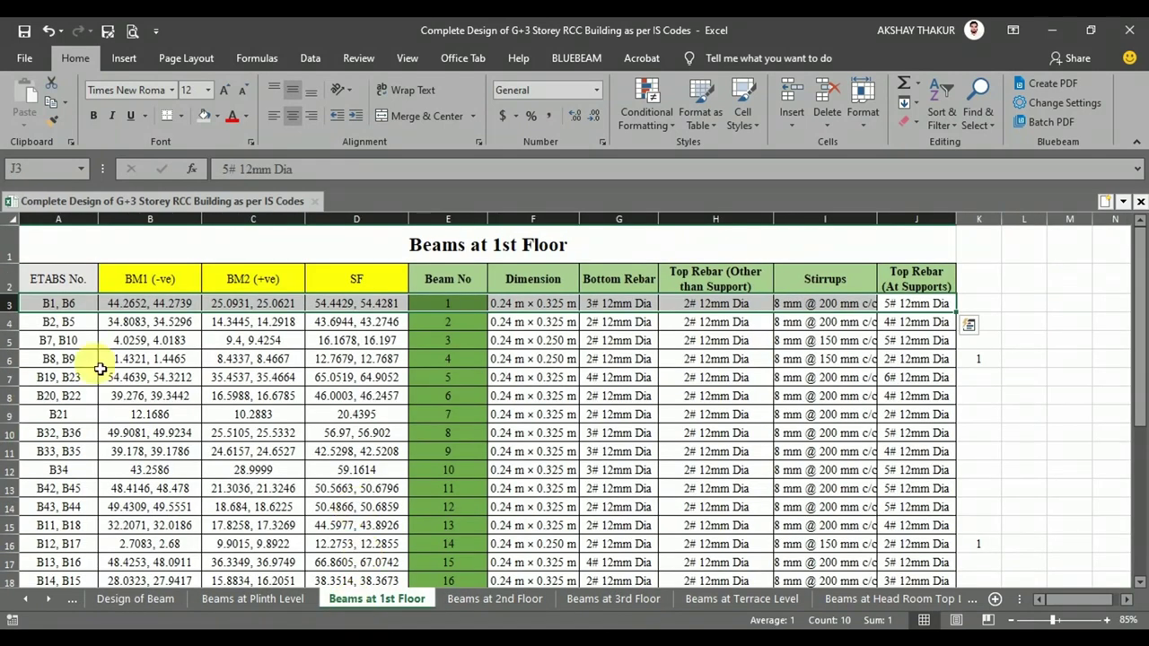
left_click(68, 305)
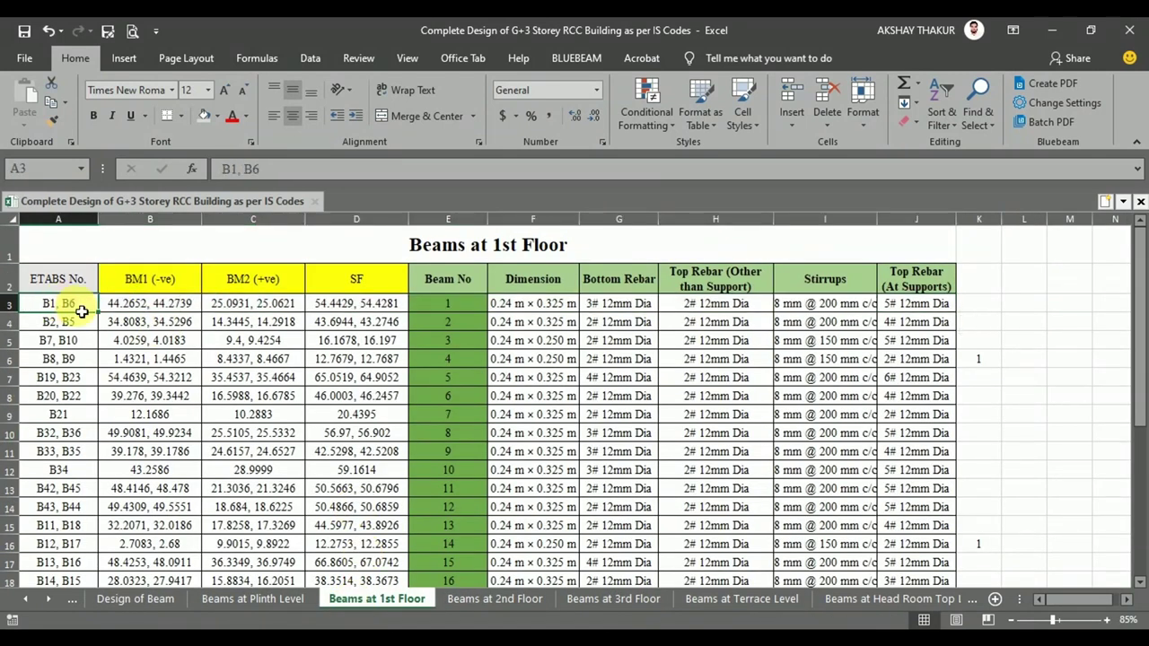
left_click(344, 312)
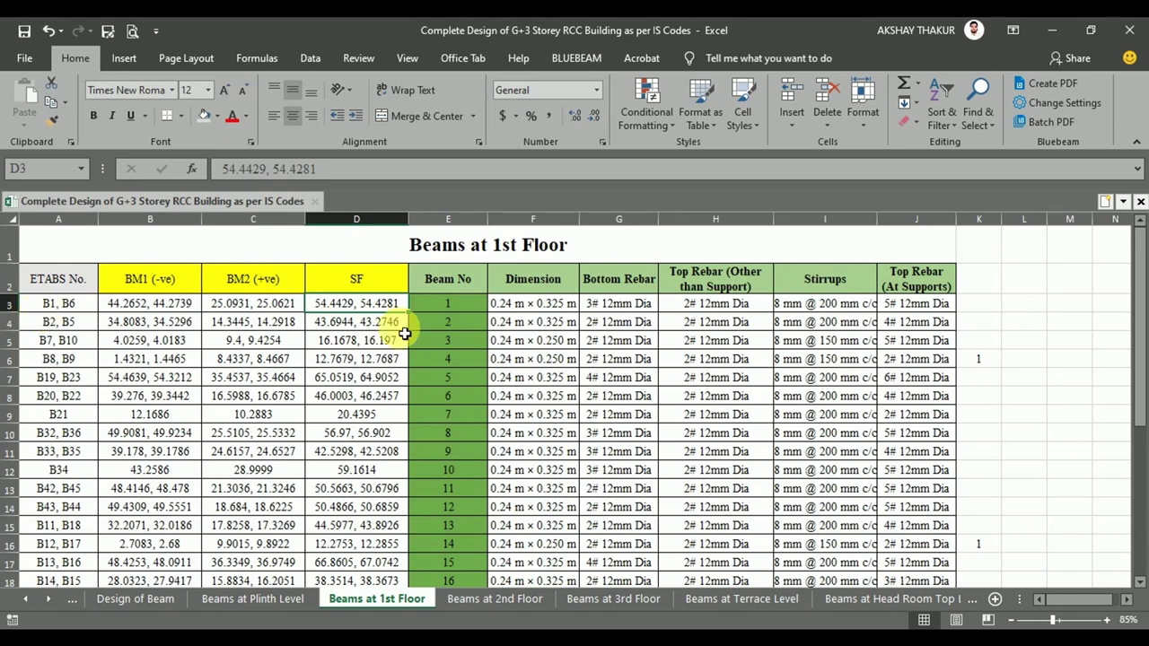
left_click(859, 632)
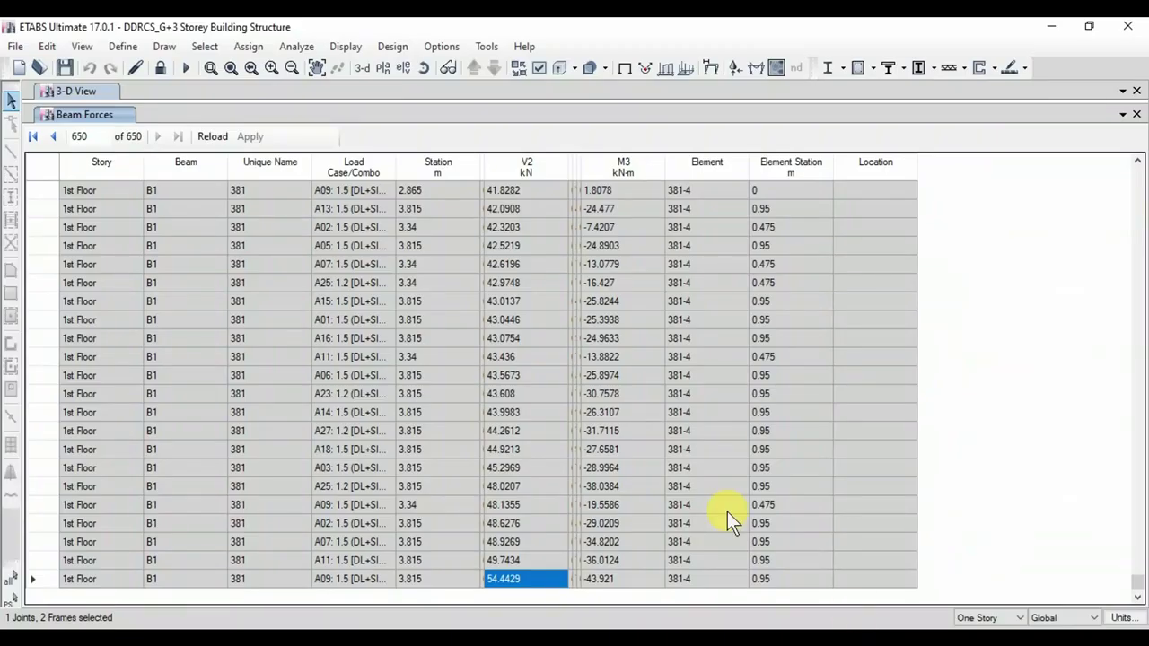
Step: Sort B1's rows by M3 ascending and check the range -44.2652 to 25.0931 kN-m
left_click(605, 167)
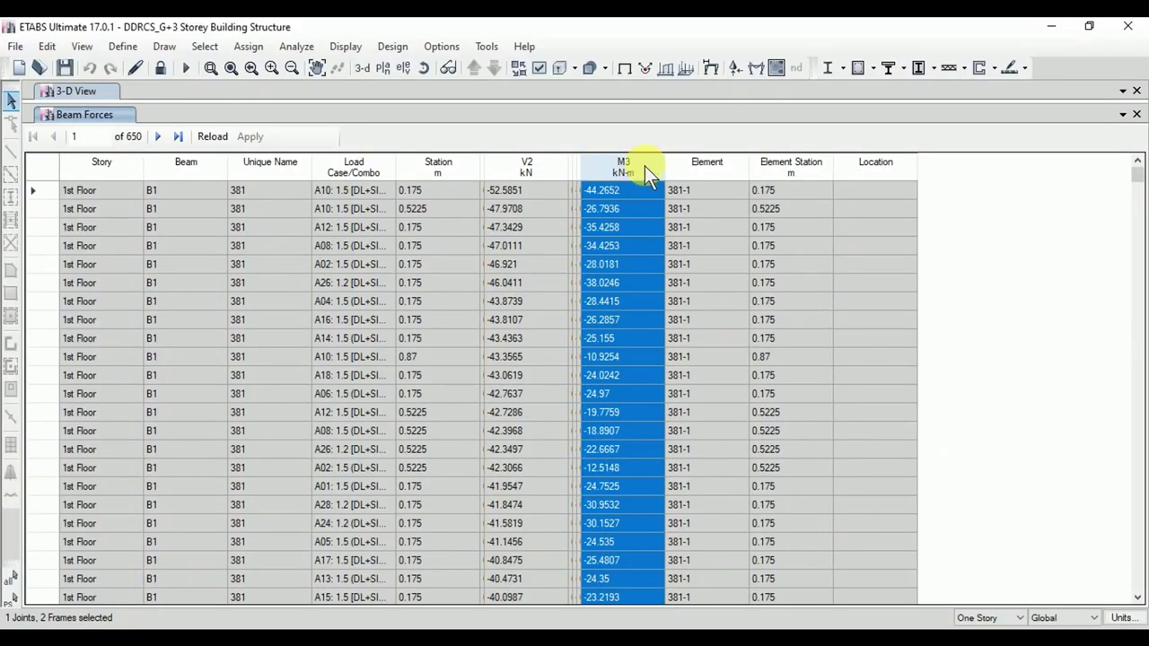
right_click(641, 166)
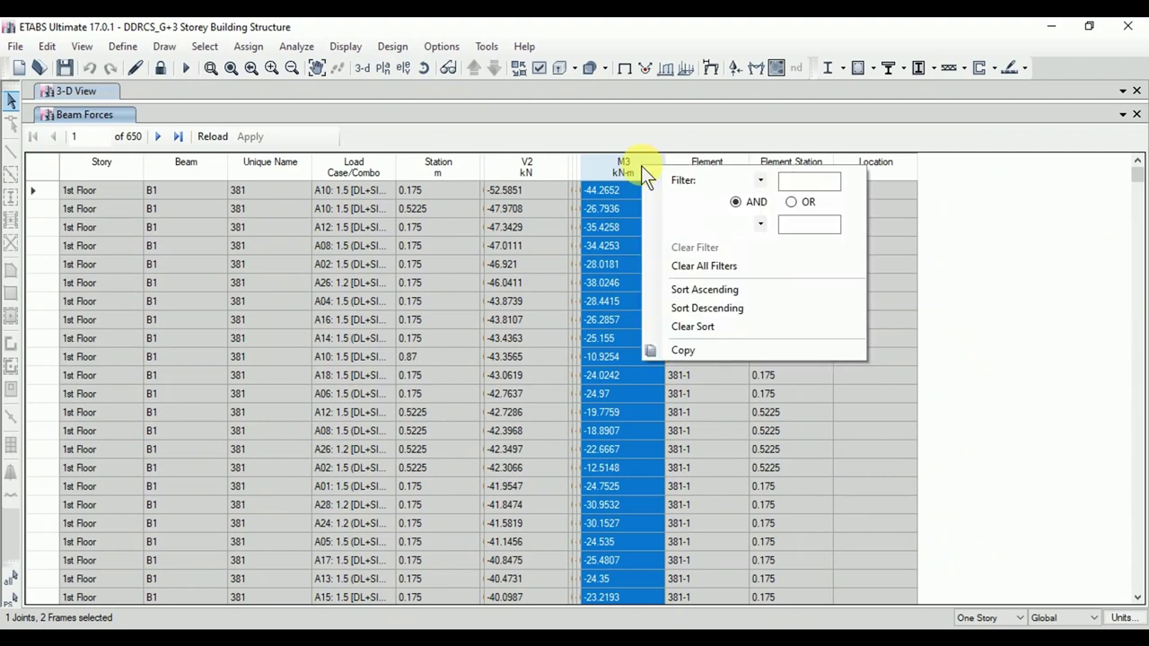
left_click(665, 295)
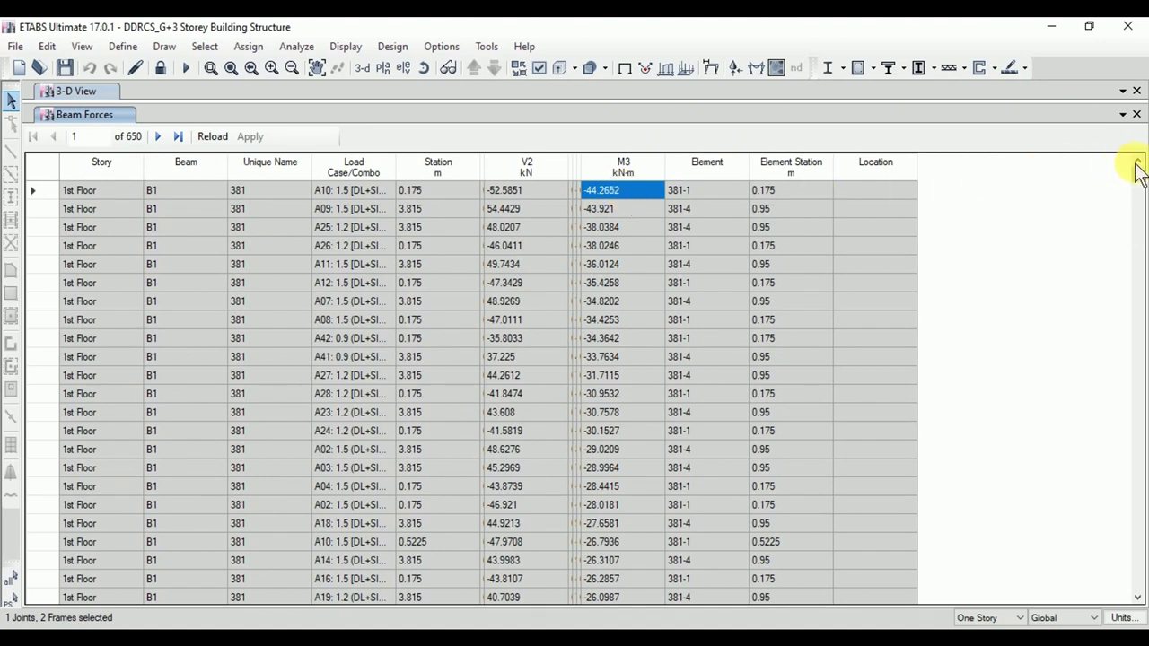
left_click_drag(1136, 174, 1136, 601)
left_click(604, 580)
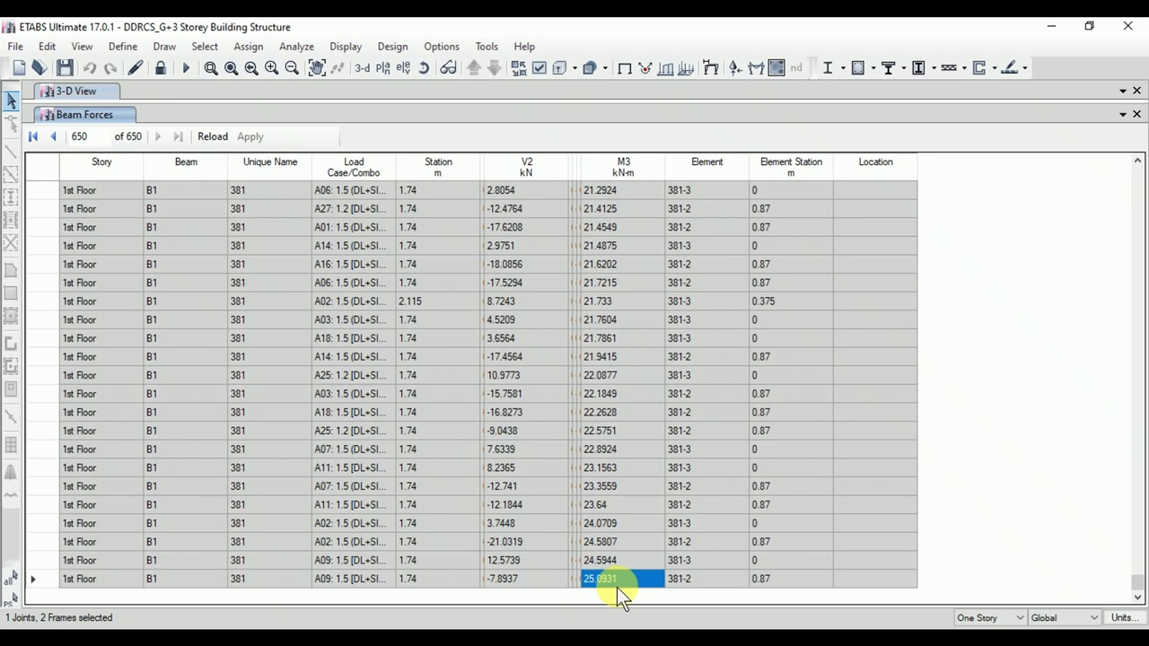
left_click_drag(1136, 583, 1133, 135)
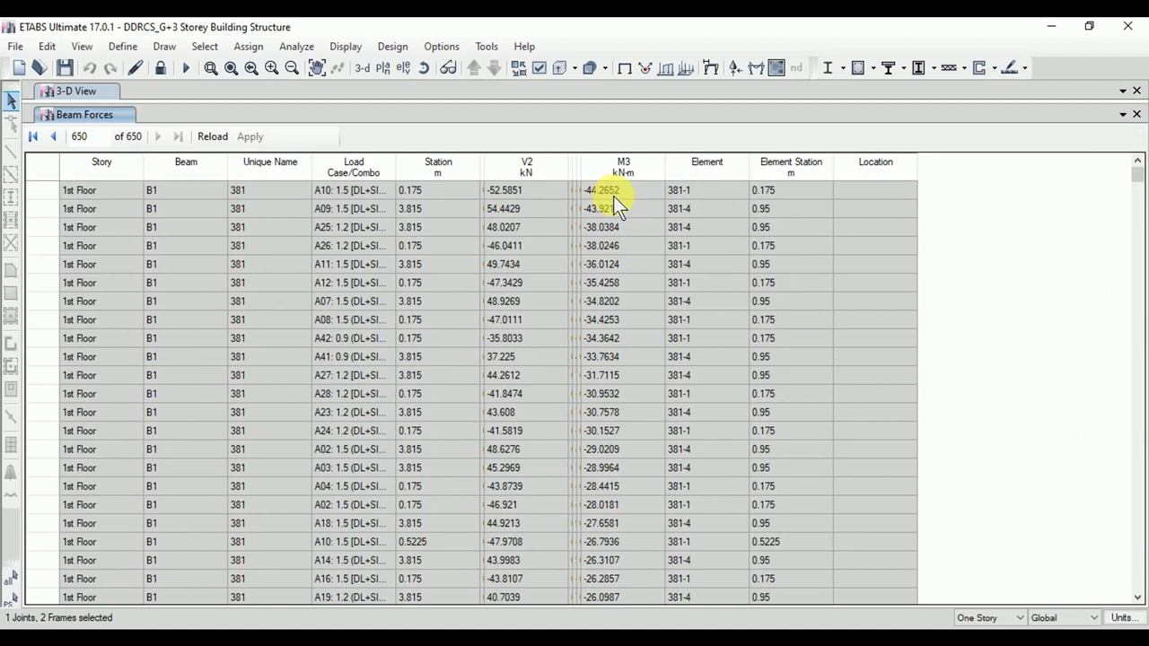
Step: Compare the M3 extremes with the beam entries in cell A3 of the Excel sheet
left_click(635, 629)
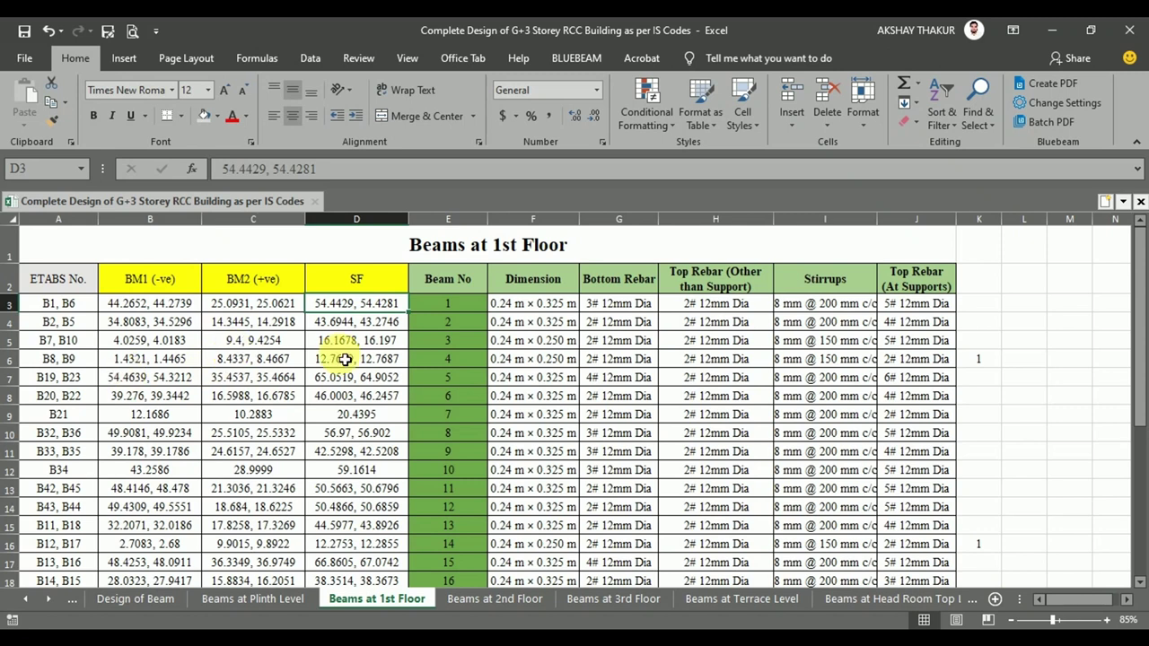
left_click(90, 305)
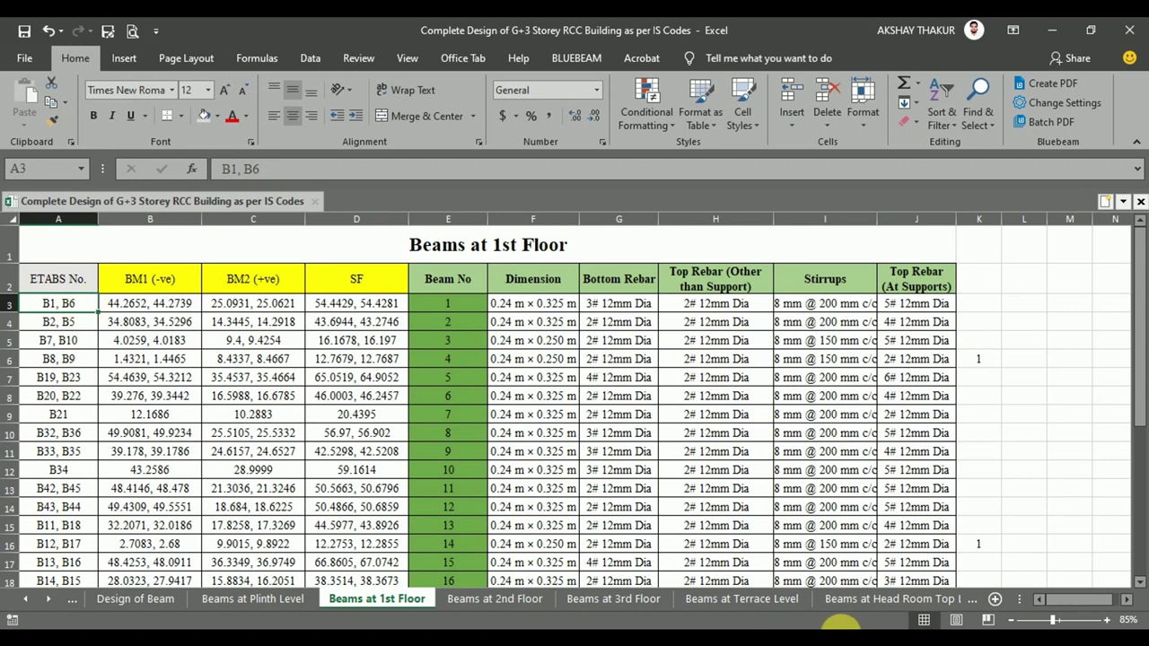
left_click(849, 628)
Step: Change the Beam column filter from B1 to beam B6
right_click(204, 164)
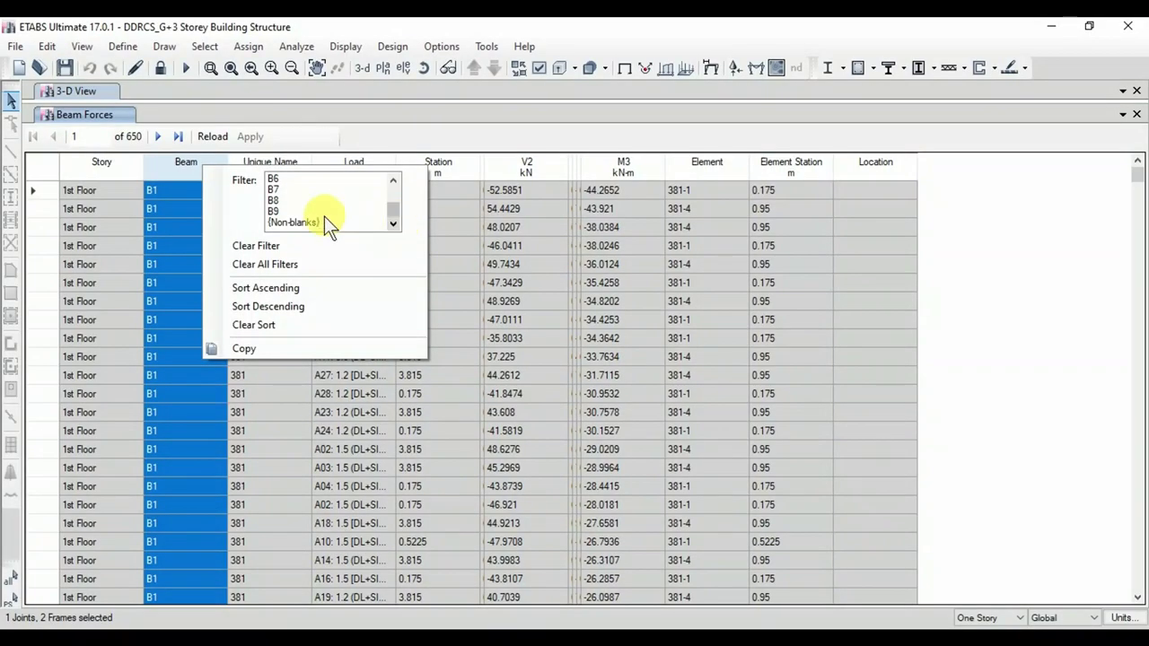
left_click(274, 182)
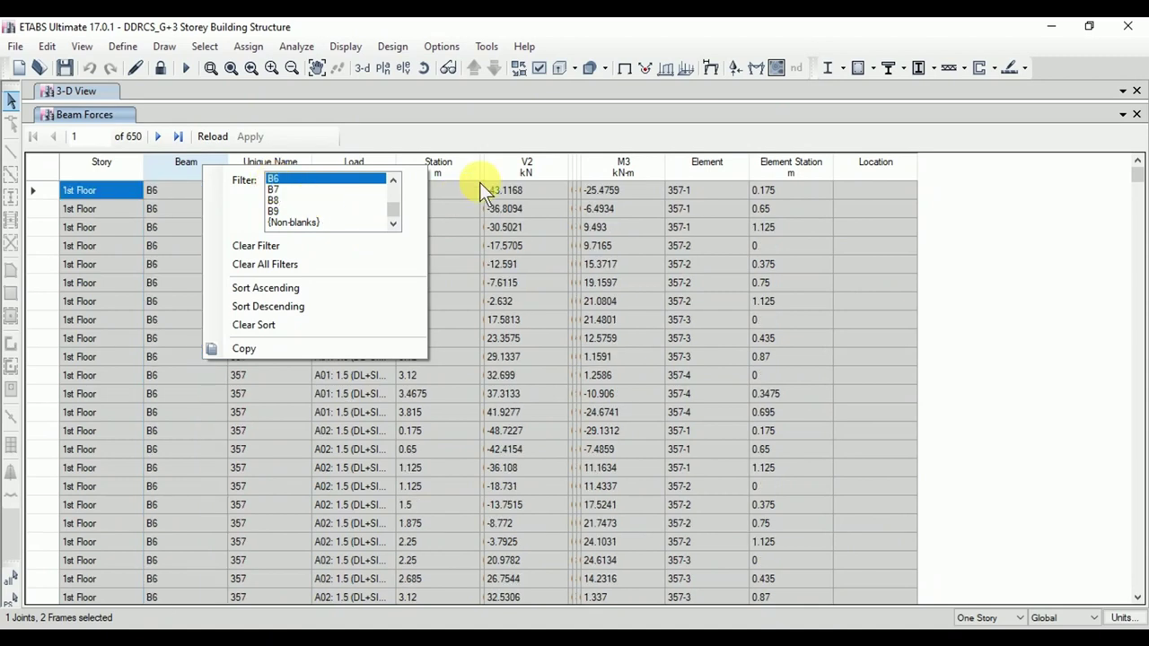
left_click(529, 165)
Step: Sort B6's rows by V2 ascending and compare its -54.4281 to 52.7626 kN shears with Excel
right_click(528, 165)
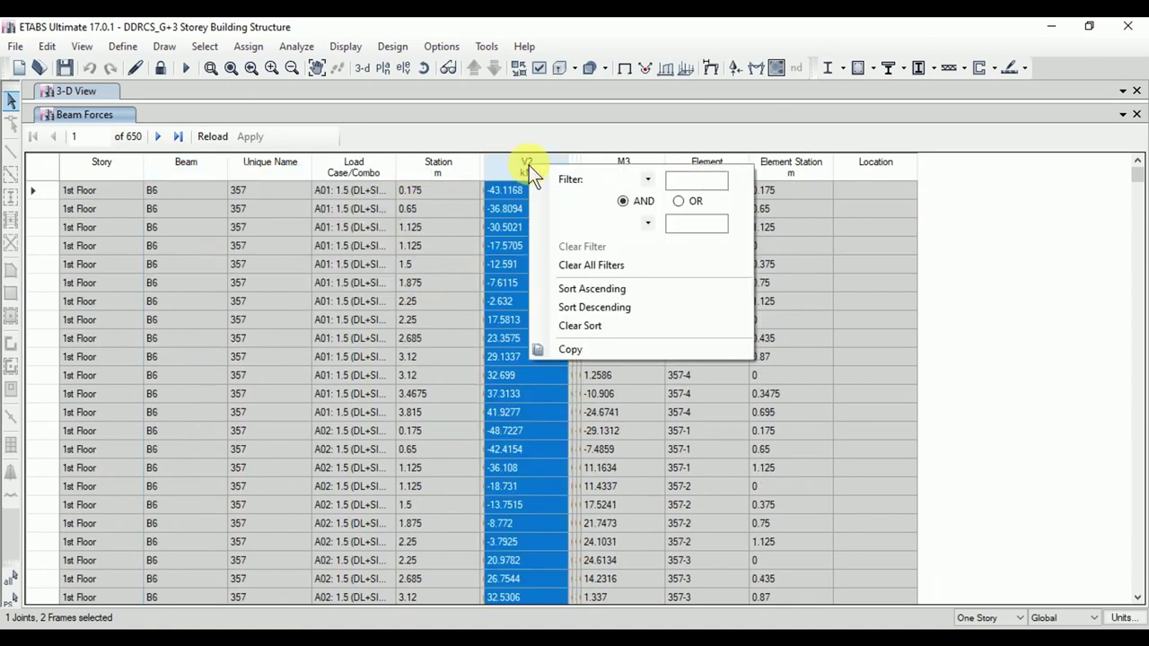
left_click(587, 288)
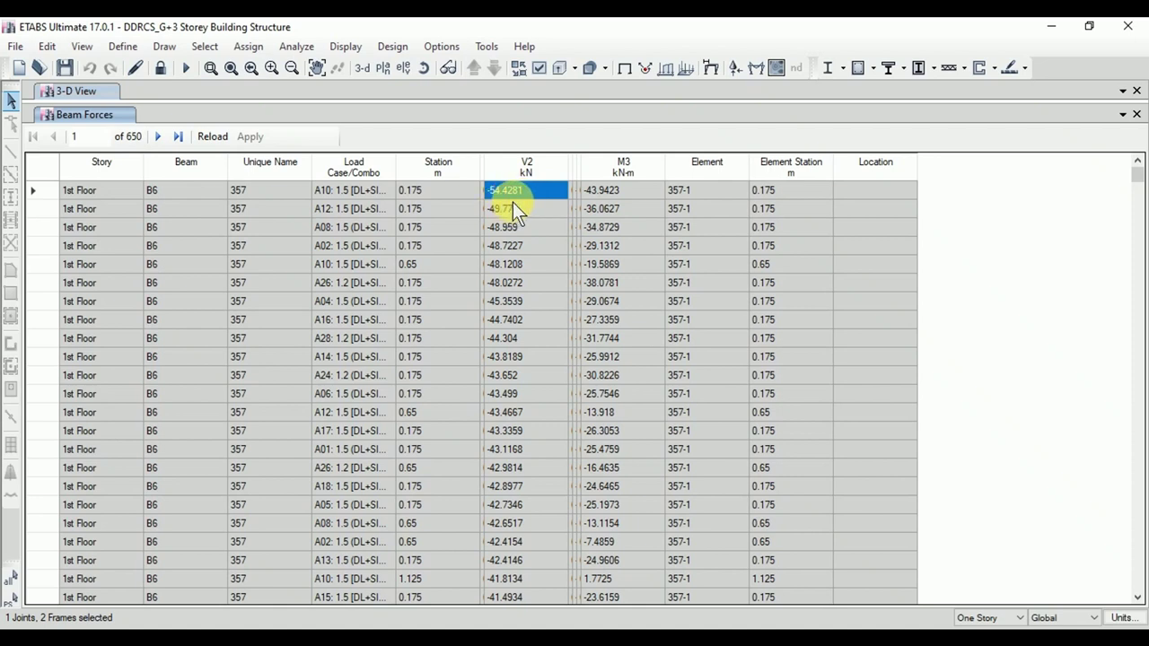
left_click_drag(1137, 175, 1140, 611)
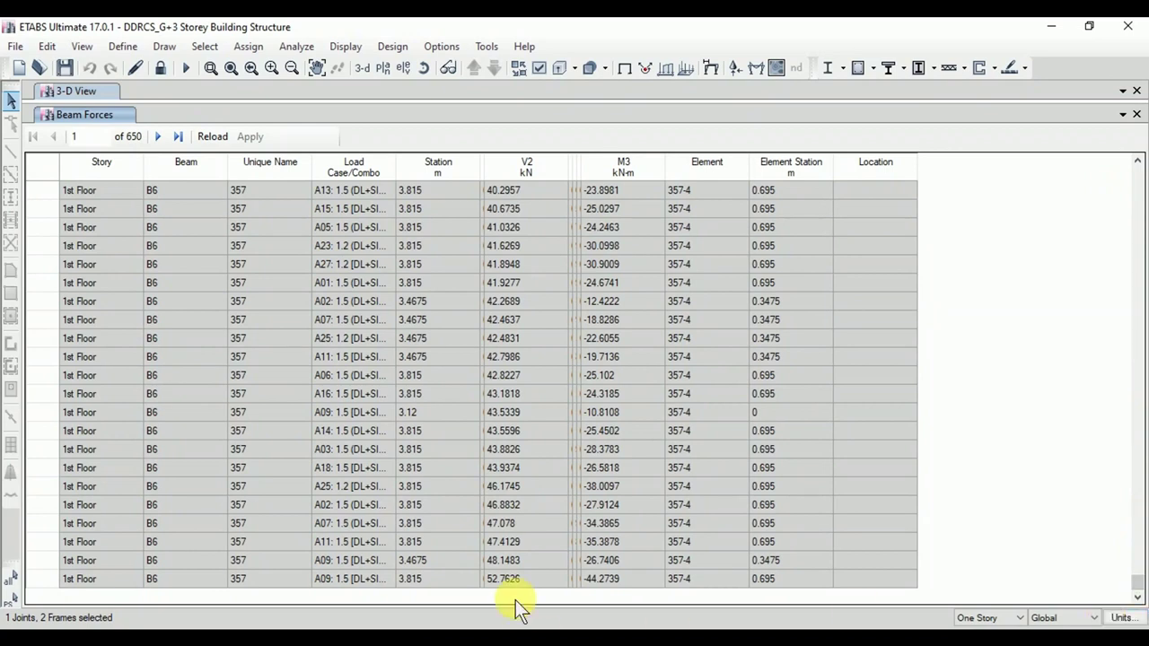
left_click(526, 580)
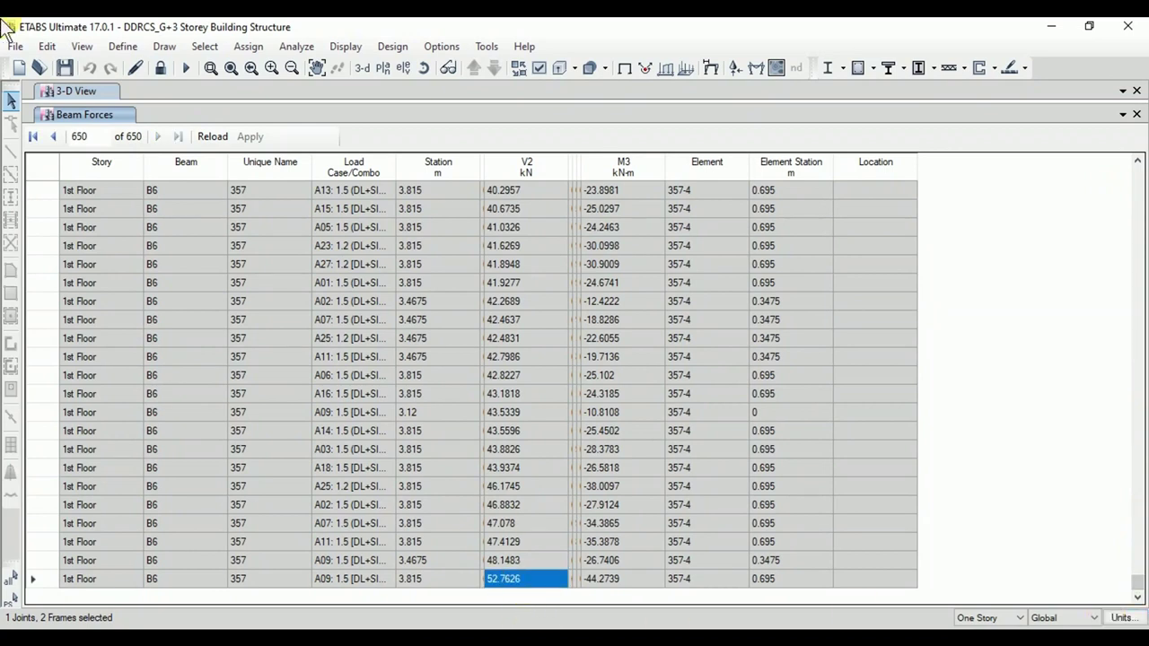
left_click_drag(1134, 581, 1137, 175)
left_click(505, 190)
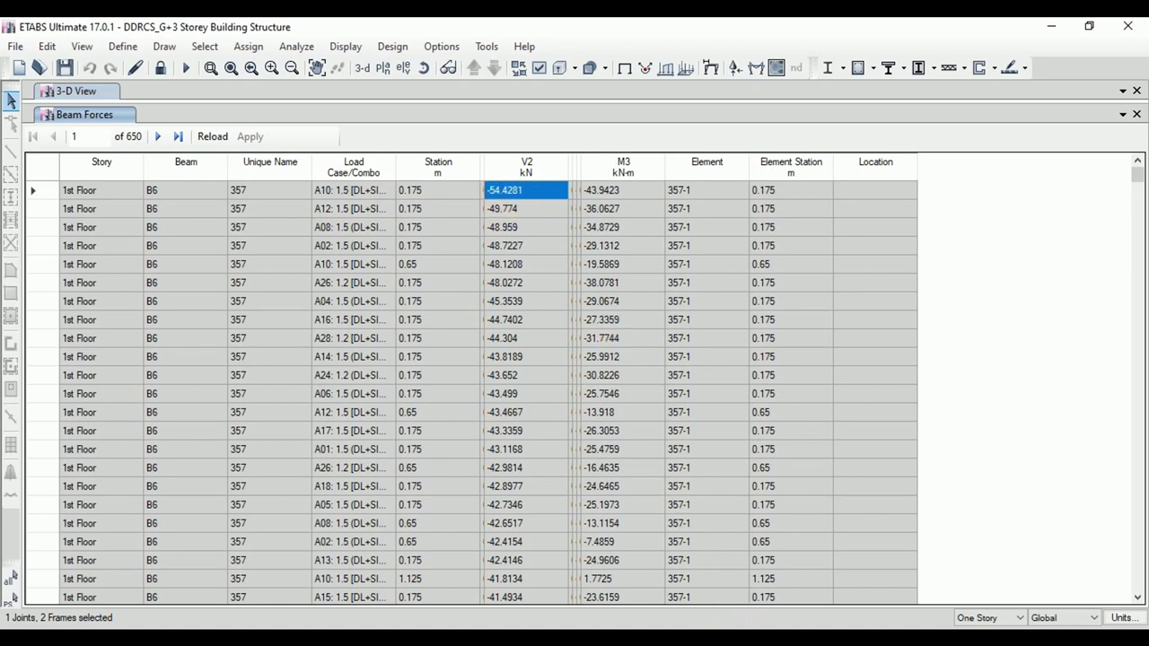
key("alt+Tab")
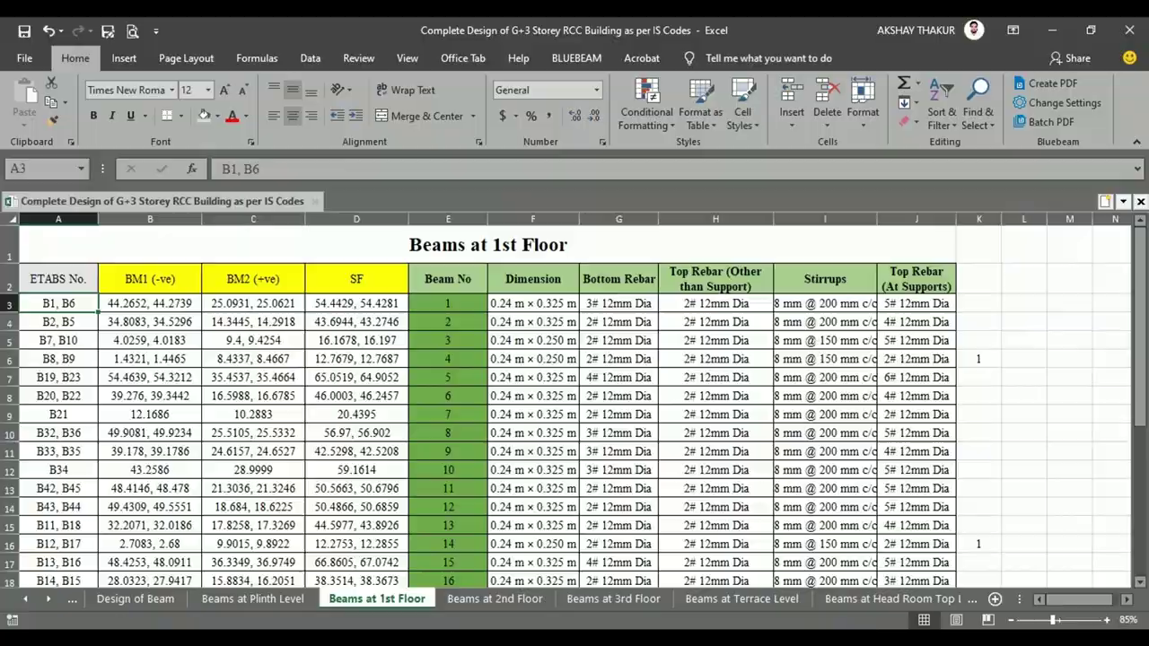
Step: Sort B6's rows by M3 ascending, confirming -44.2739 to 25.0621 kN-m against Excel's BM entries
key("alt+Tab")
left_click(625, 159)
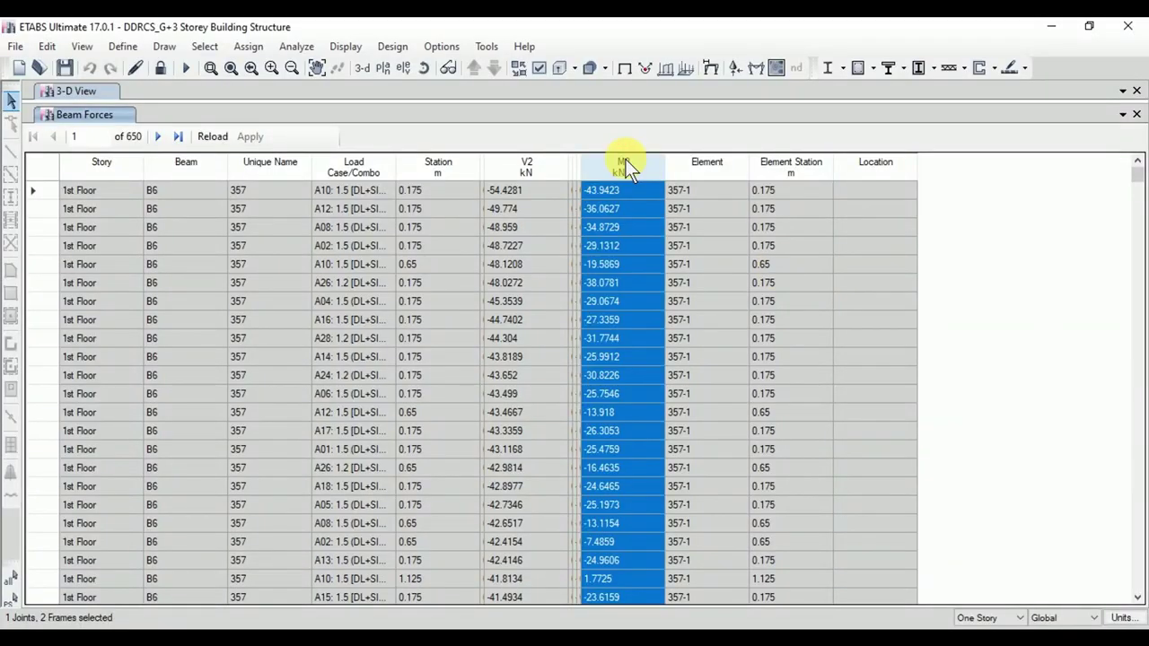
right_click(625, 159)
left_click(665, 282)
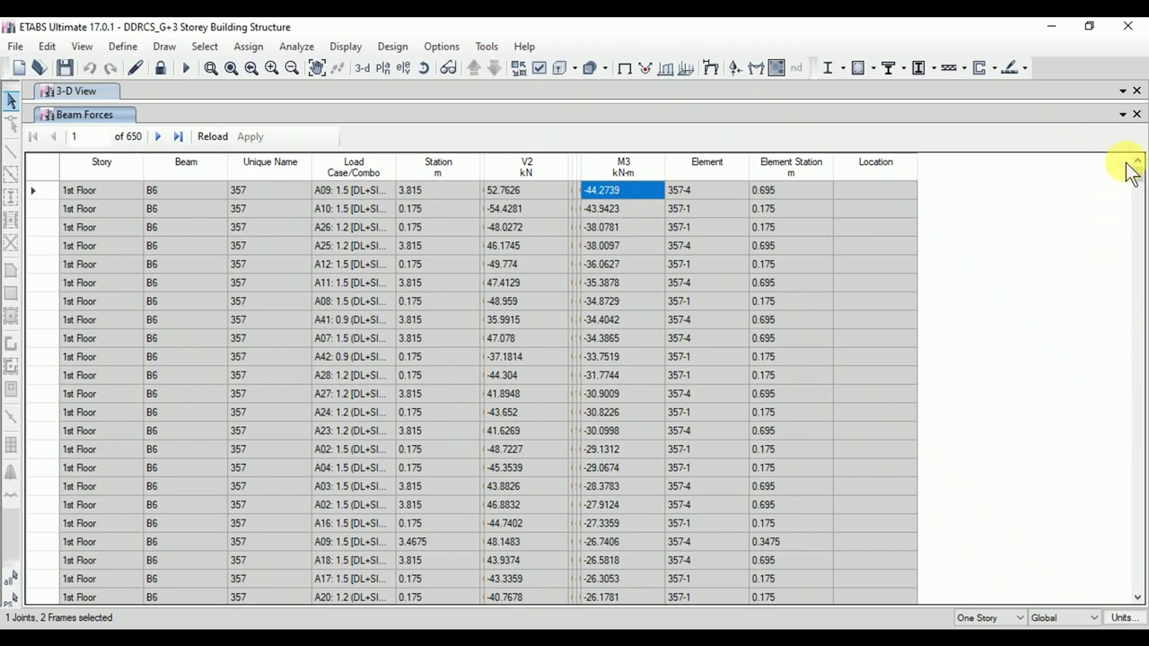
left_click_drag(1138, 175, 1110, 615)
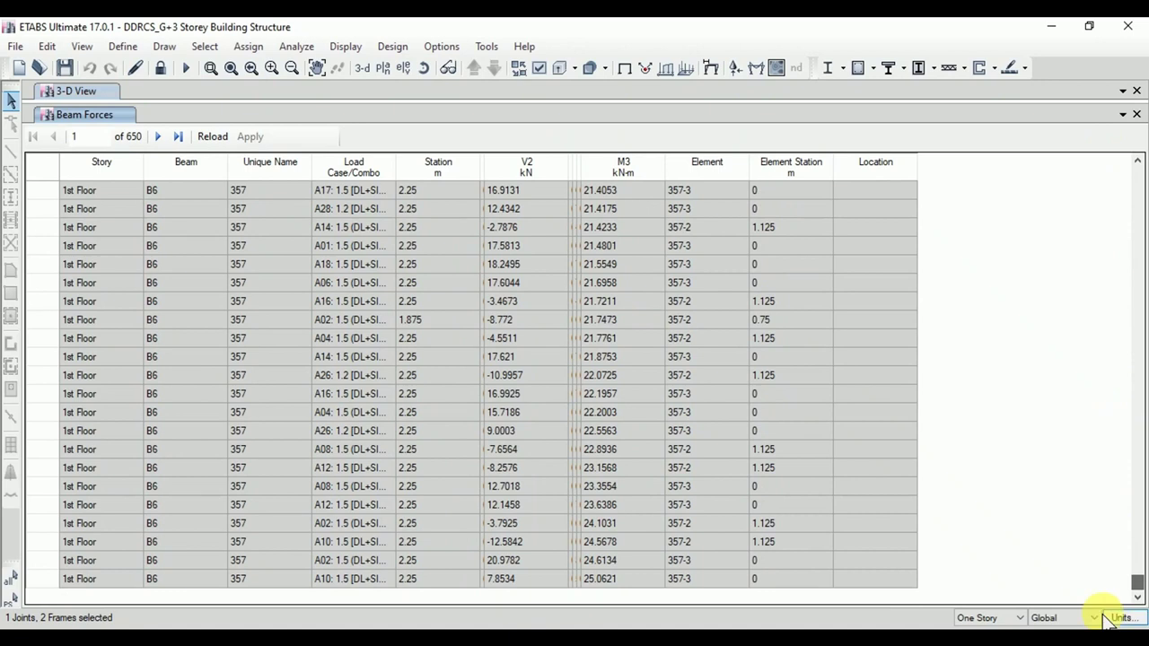
left_click(594, 575)
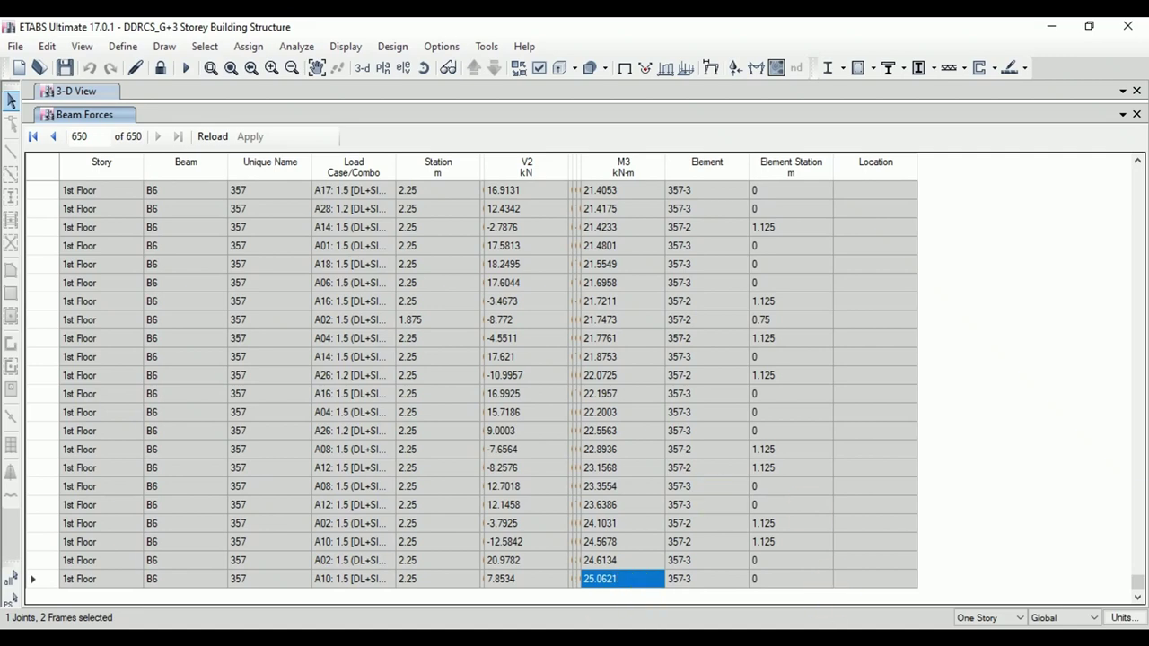
key("alt+Tab")
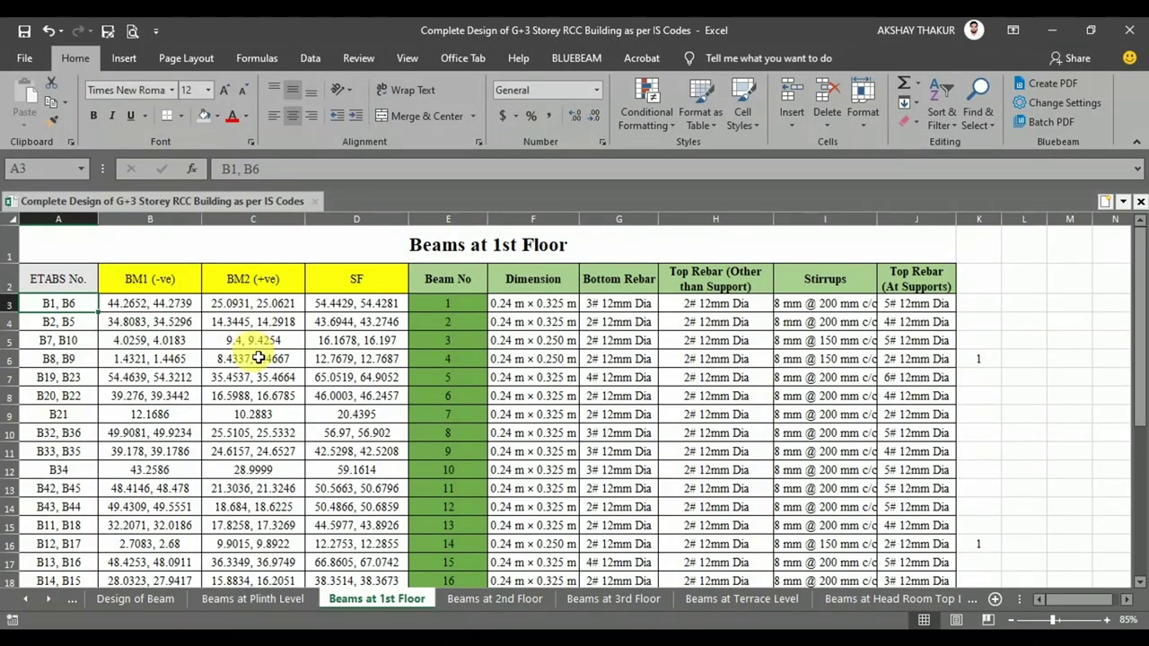